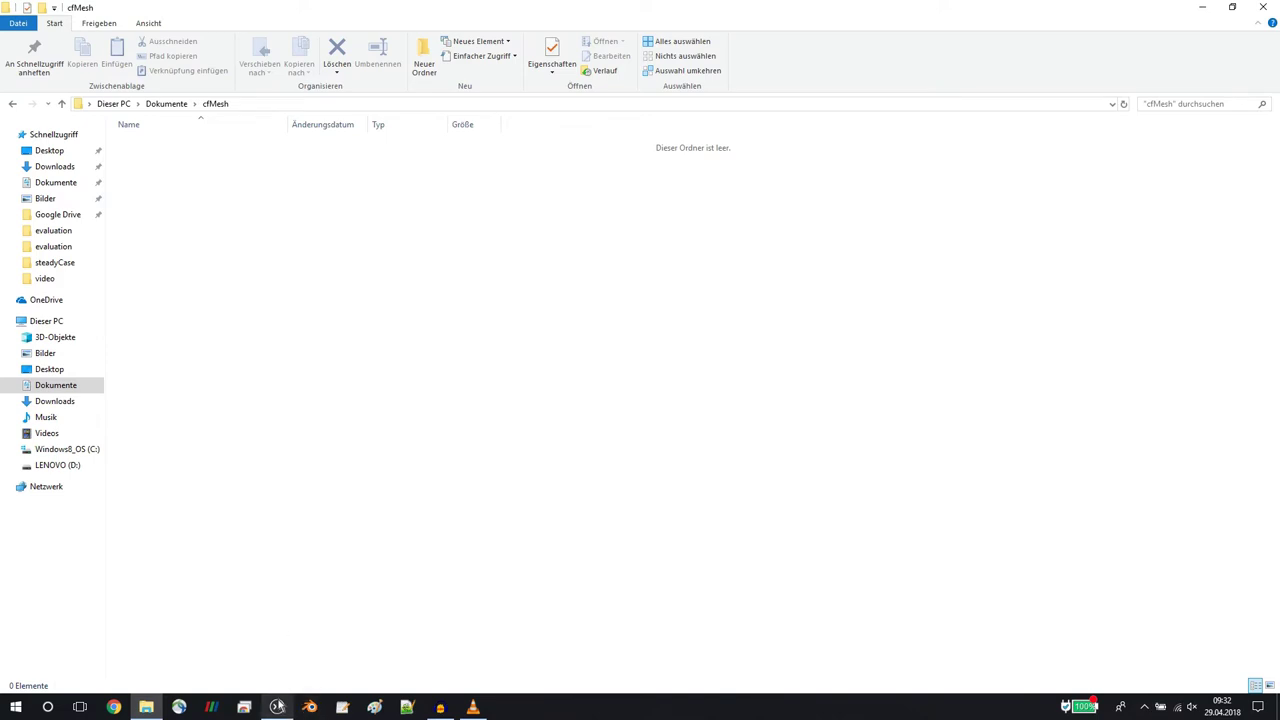
In the WSL terminal, enter the OpenFOAM/OpenFOAM-v1712 folder and list its contents.
left_click(279, 704)
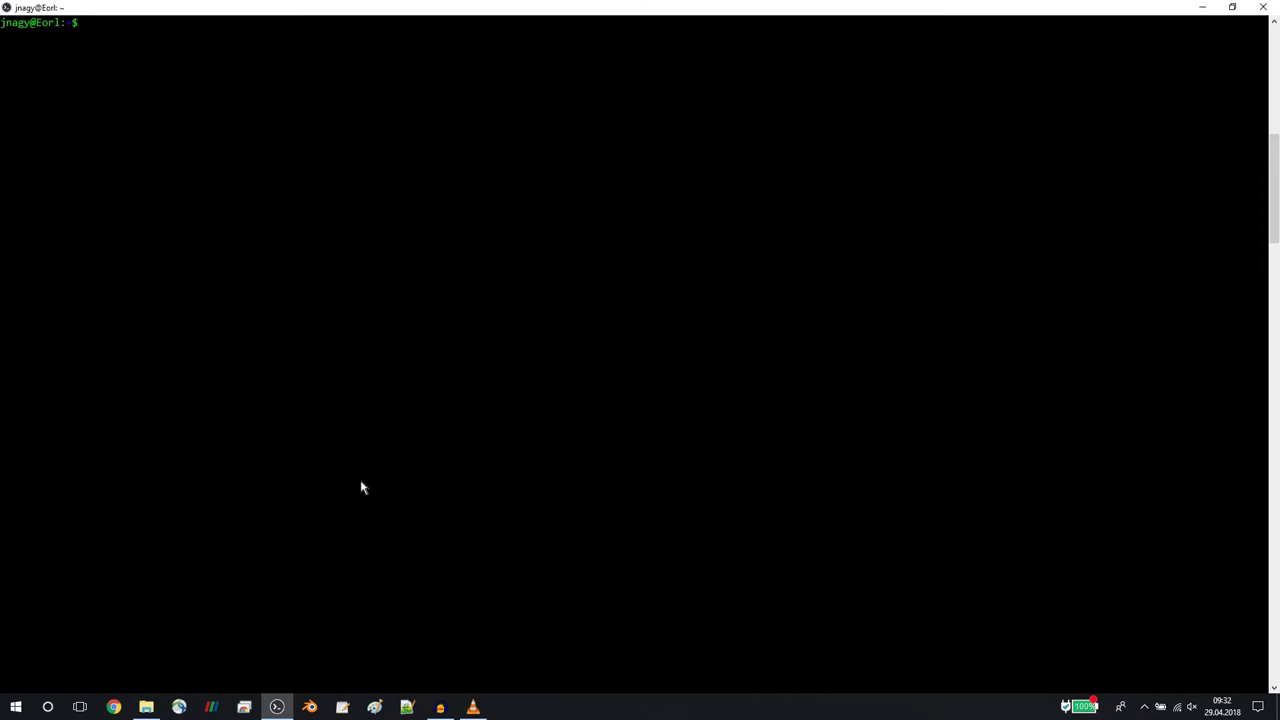
type("cd OpenFOAM/O")
key("Tab")
type("v171")
key("Tab")
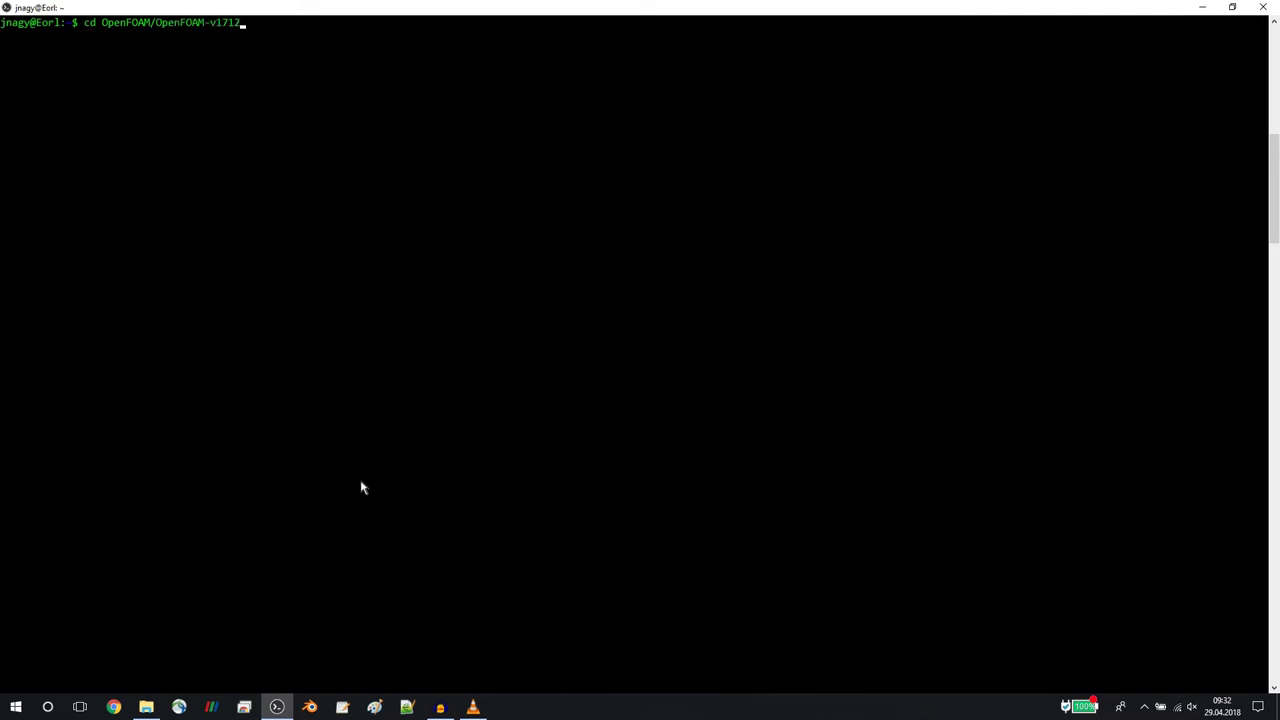
key("Return")
type("ls")
key("Return")
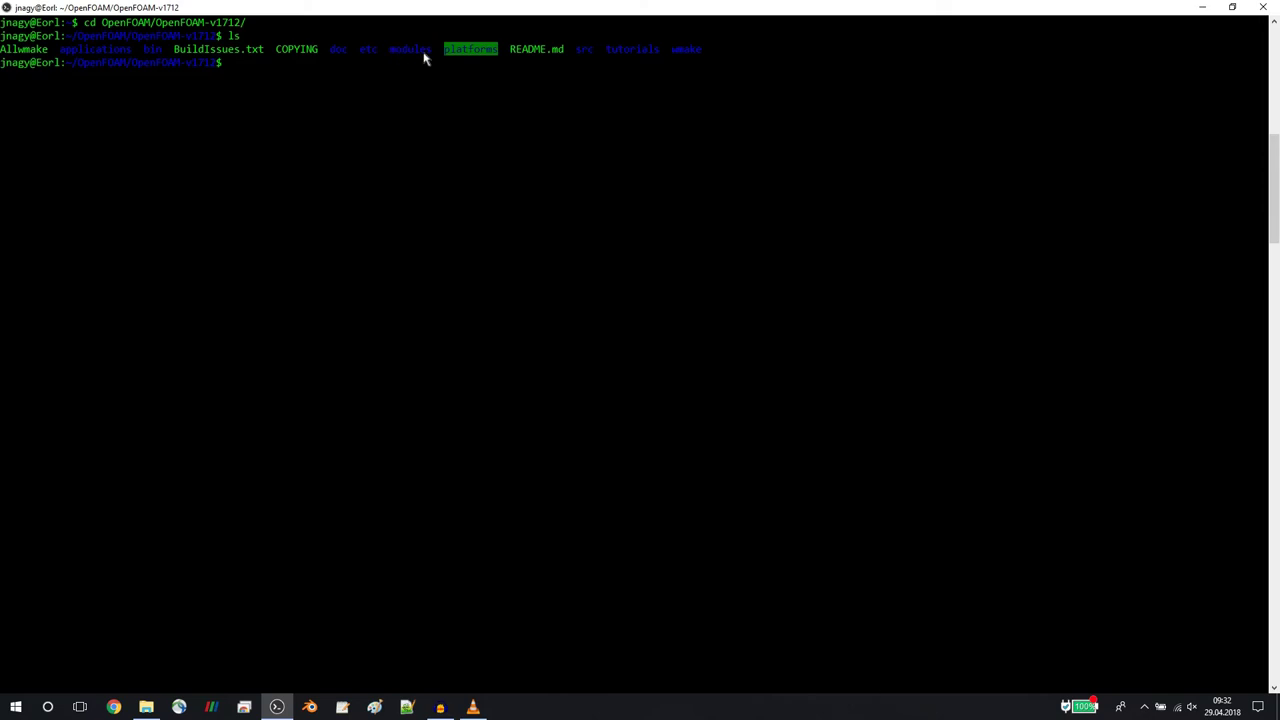
Move into the modules folder and list what it contains.
type("cd mo")
key("Tab")
key("Return")
type("ls")
key("Return")
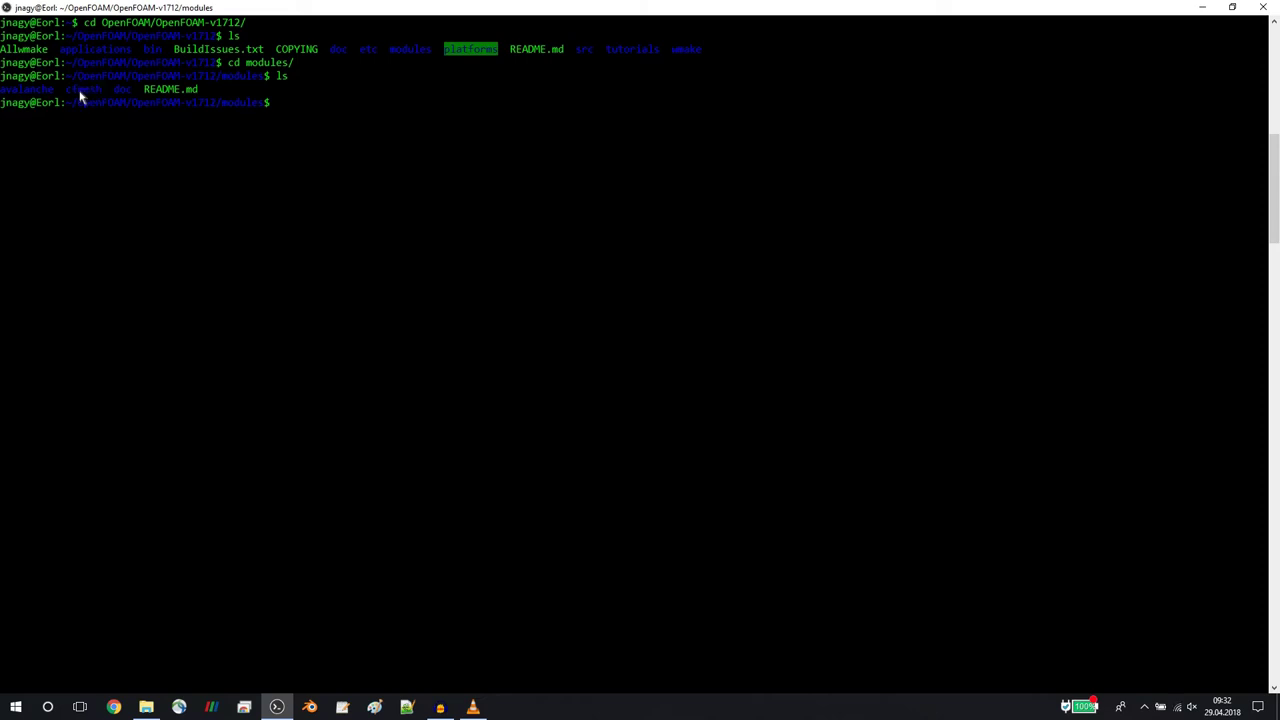
Enter the cfmesh module and list its contents, including tutorials and userGuide.
type("cd c")
key("Tab")
key("Return")
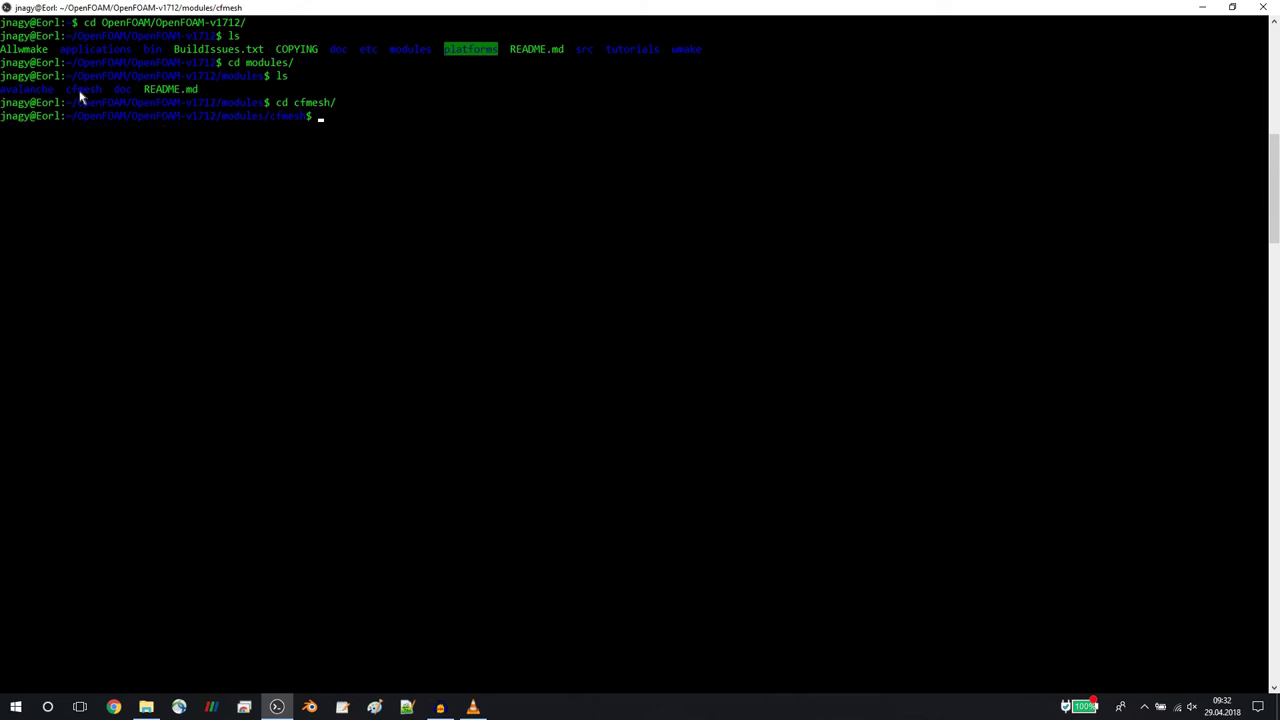
type("ls")
key("Return")
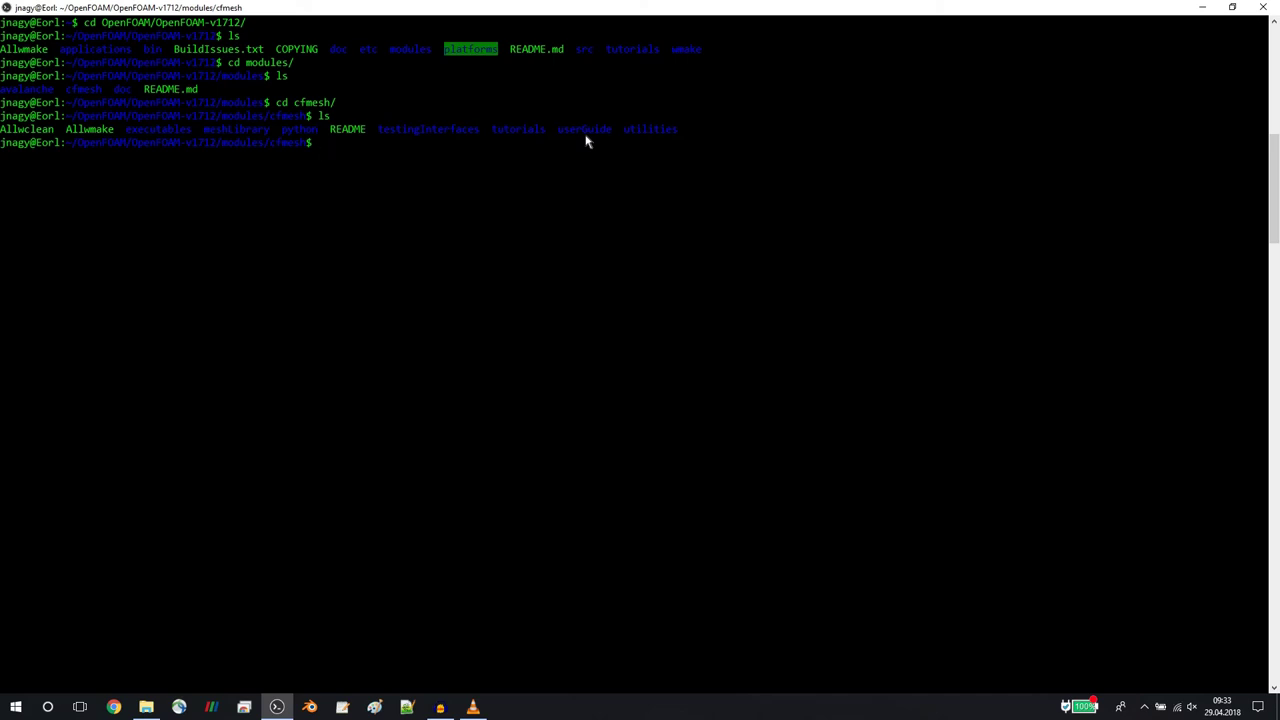
Enter the cfMesh tutorials folder and list its tutorial categories.
type("cd tutorials/")
key("Return")
type("ls")
key("Return")
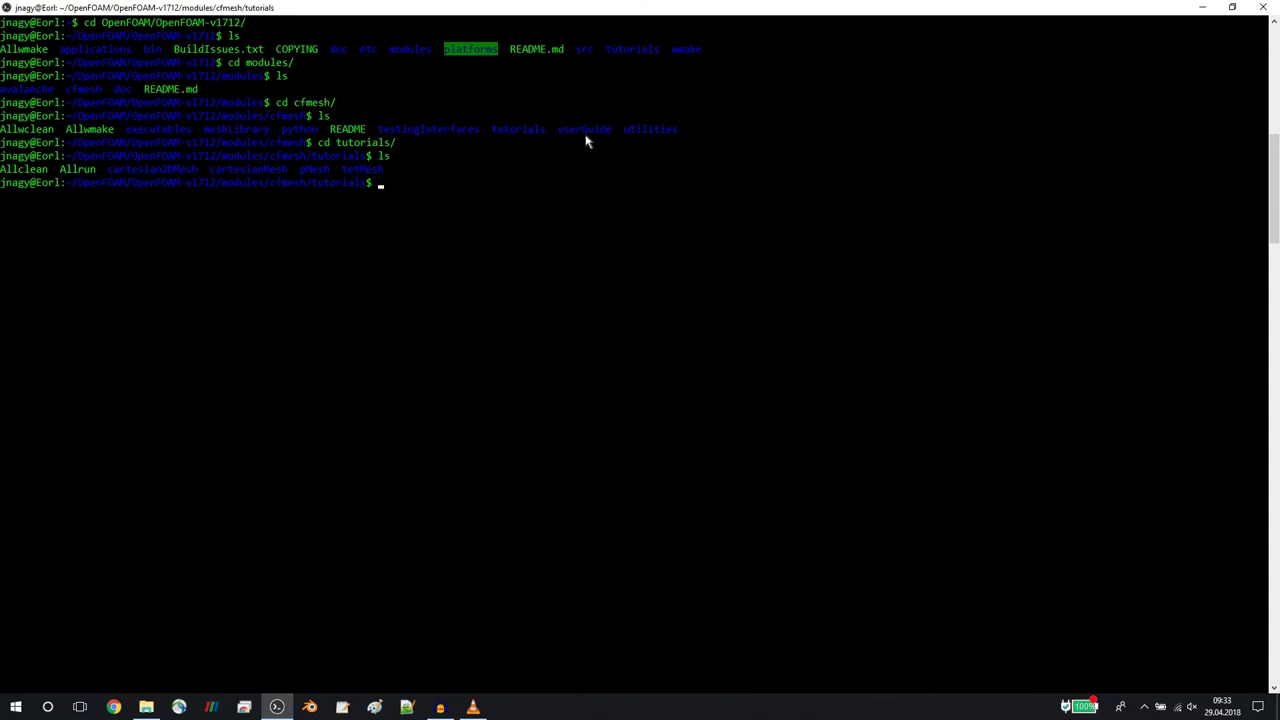
Move into the cartesianMesh folder and list its tutorial cases.
type("cd c")
key("Tab")
type("M")
key("Tab")
key("Return")
type("ls")
key("Return")
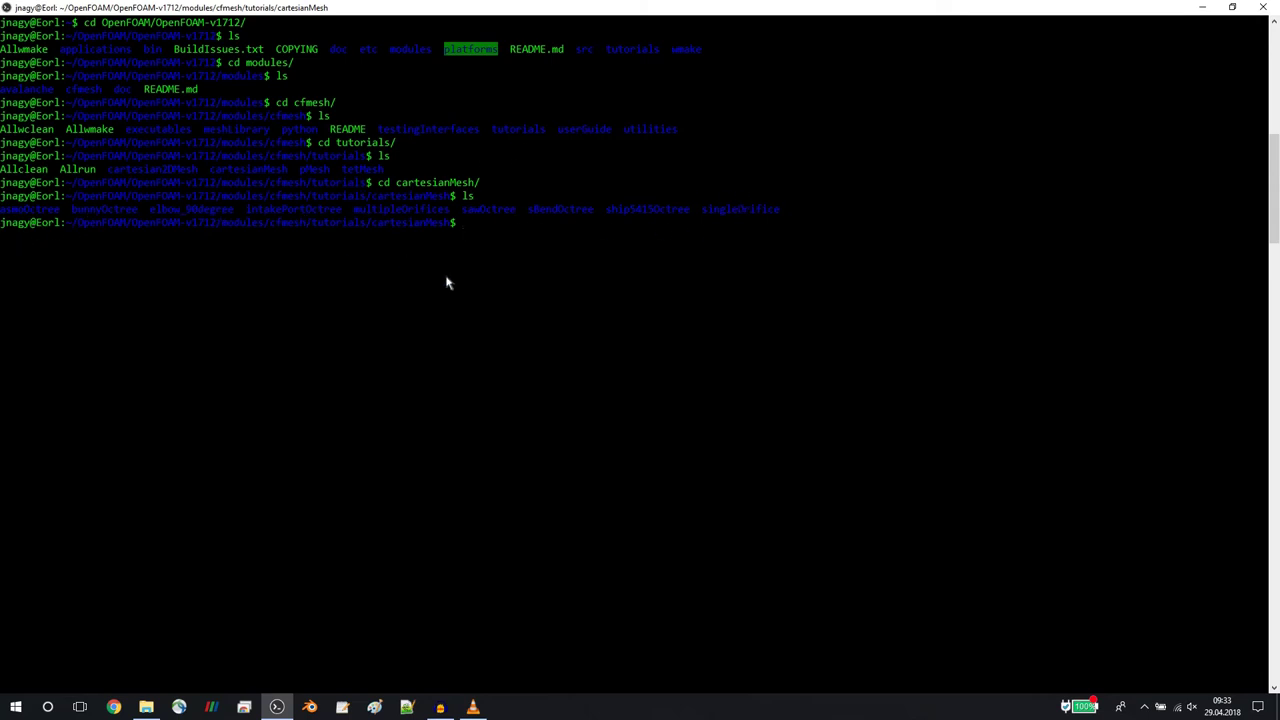
Enter the bunnyOctree case and list its files, including bunnyWrapped.stl and system.
type("cd bun")
key("Tab")
key("Return")
type("ls")
key("Return")
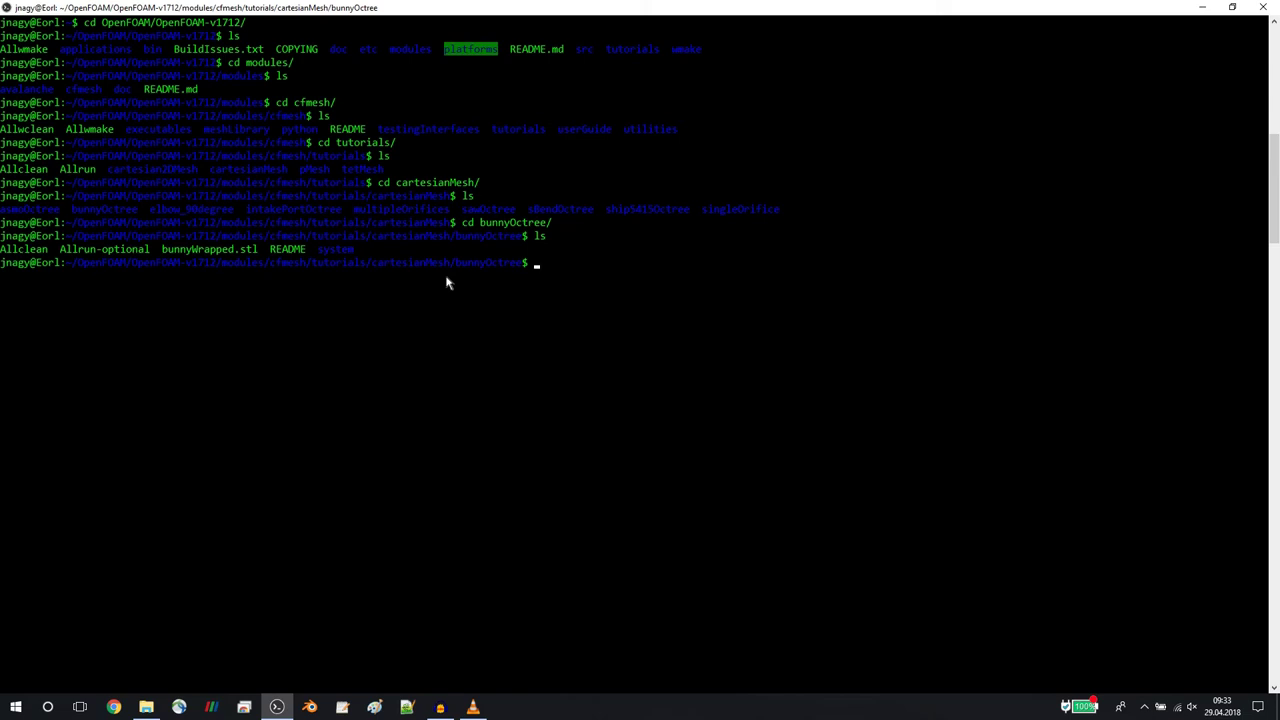
Read bunnyOctree's system/meshDict in nano, from the ear1 and tail refinements to meshQualitySettings.
type("nano system/")
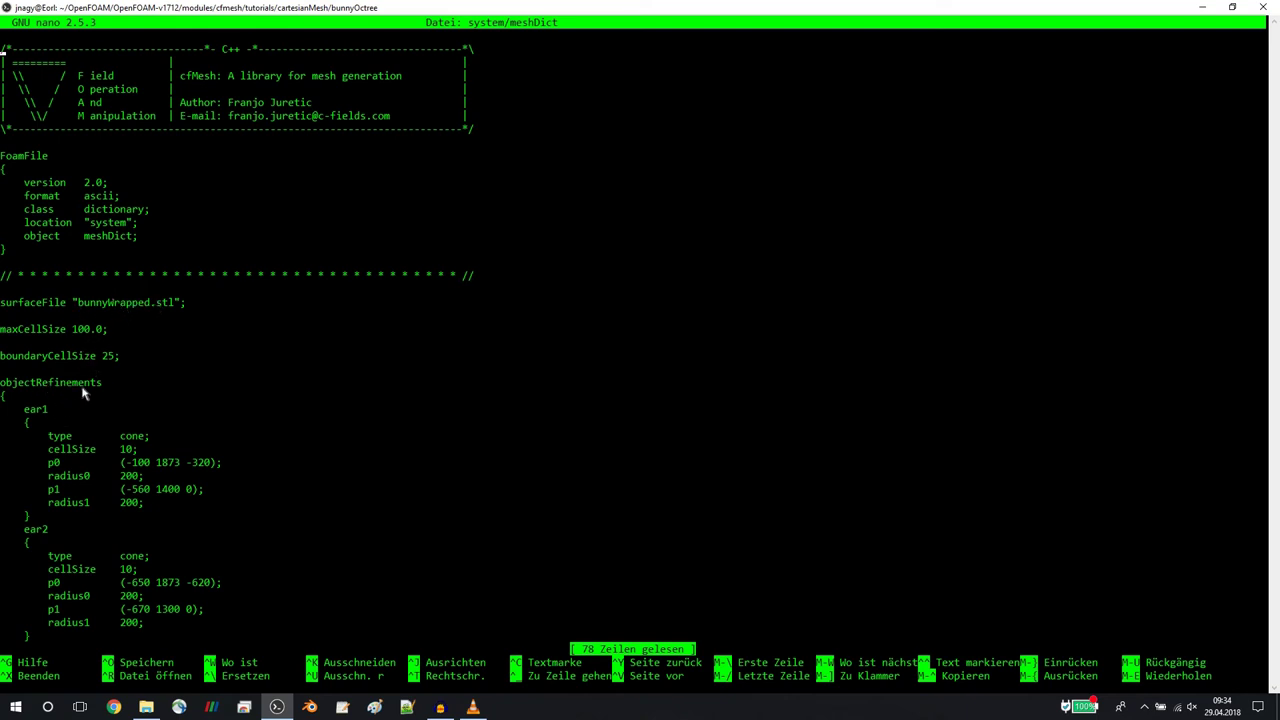
key("Down")
key("Down")
key("Down")
key("Down")
key("Down")
key("Down")
key("Down")
key("Down")
key("Down")
key("Down")
key("Down")
key("Down")
key("Down")
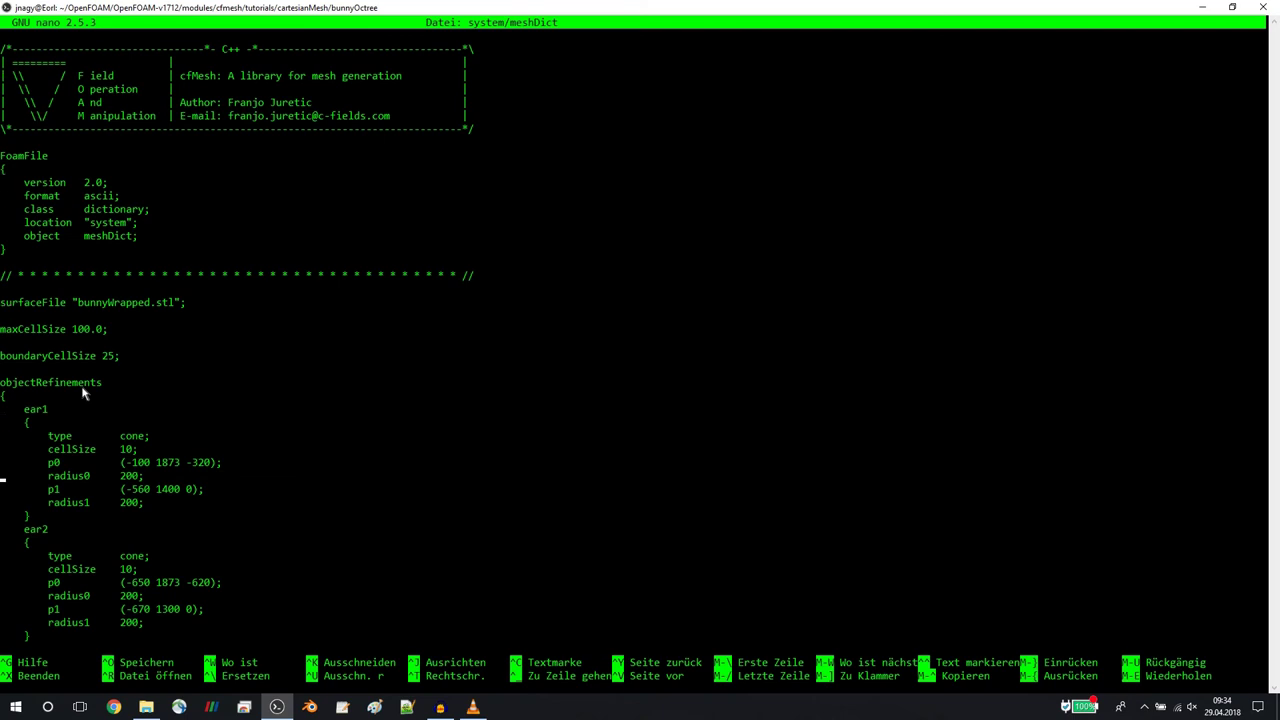
key("Down")
key("Down")
key("Down")
key("Down")
key("Down")
key("Down")
key("Down")
key("Down")
key("Down")
key("Down")
key("Down")
key("Down")
key("Down")
key("Down")
key("Down")
key("Down")
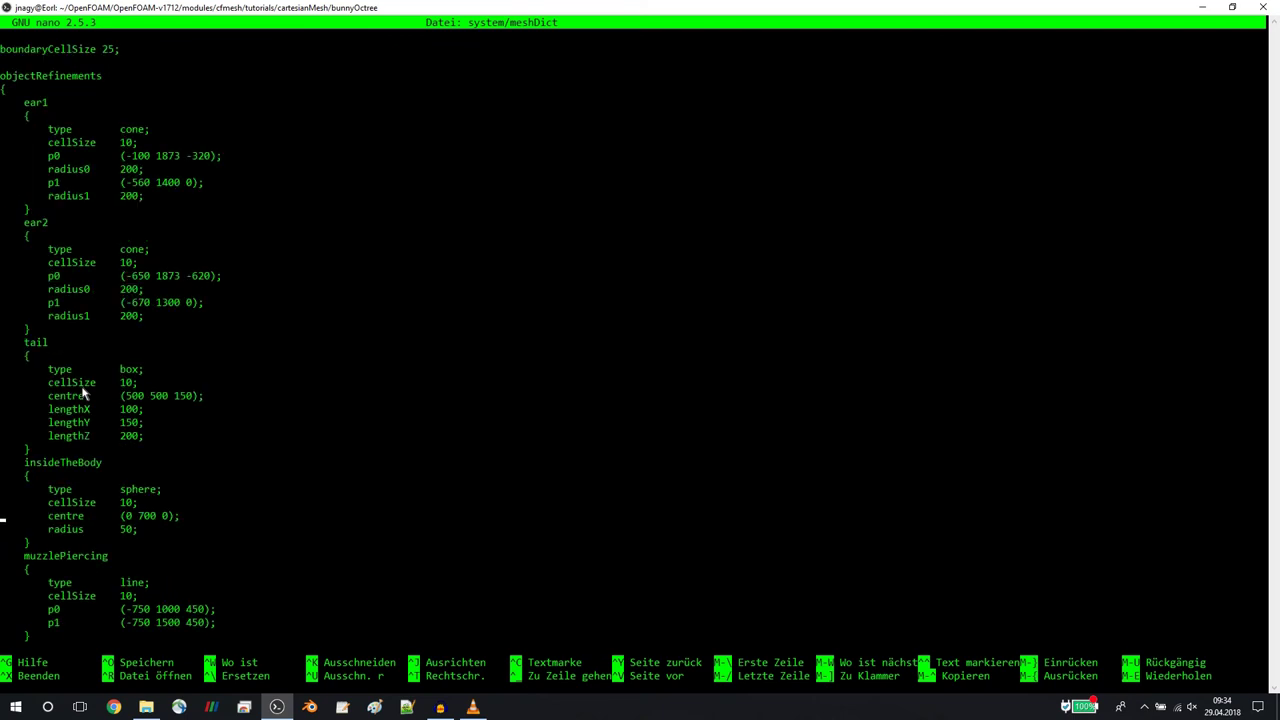
key("Down")
key("Down")
key("Down")
key("Down")
key("Down")
key("Down")
key("Down")
key("Down")
key("Down")
key("Down")
key("Down")
key("Down")
key("Down")
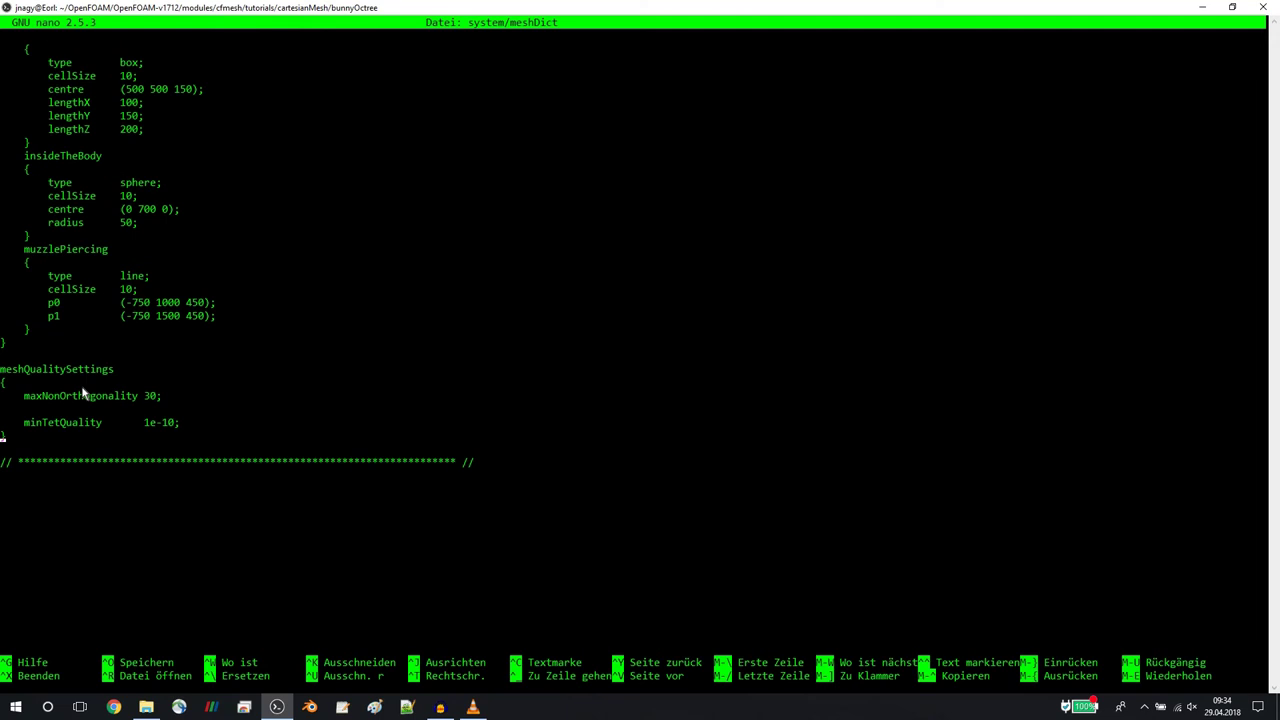
Close the bunnyOctree meshDict and move into the elbow_90degree case.
key("ctrl+x")
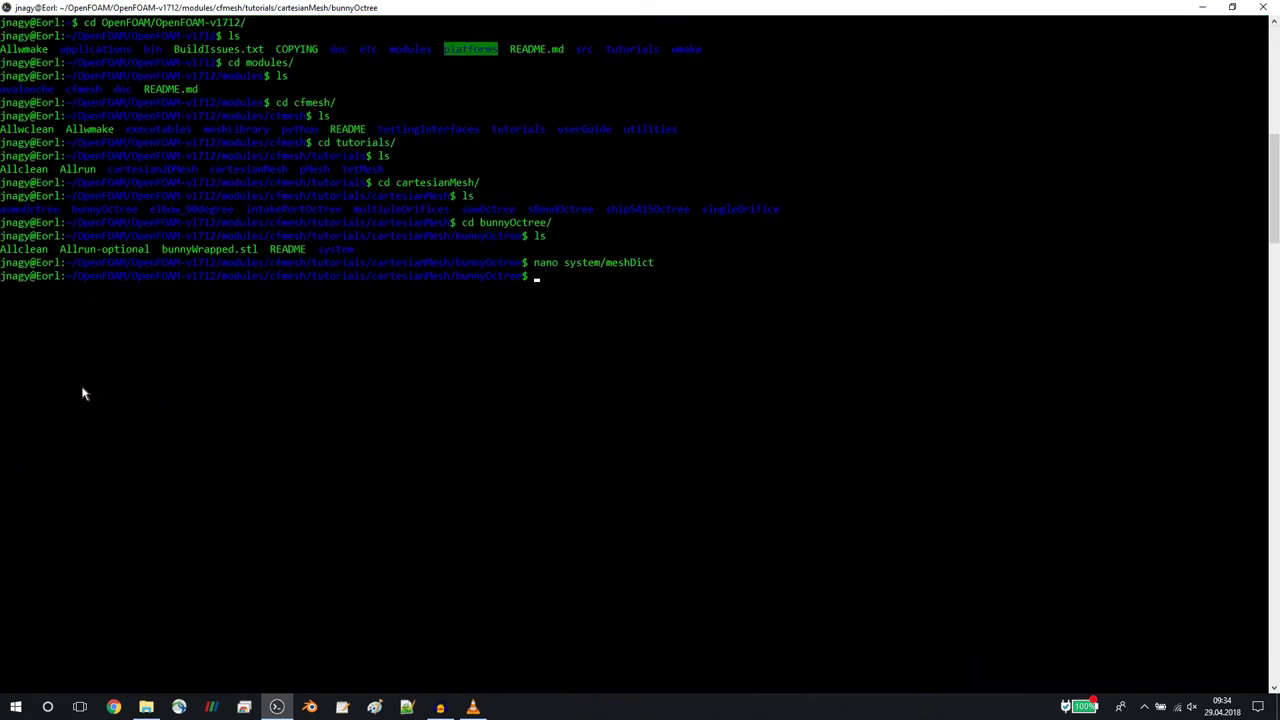
type("cd ..")
key("Return")
type("ls")
key("Return")
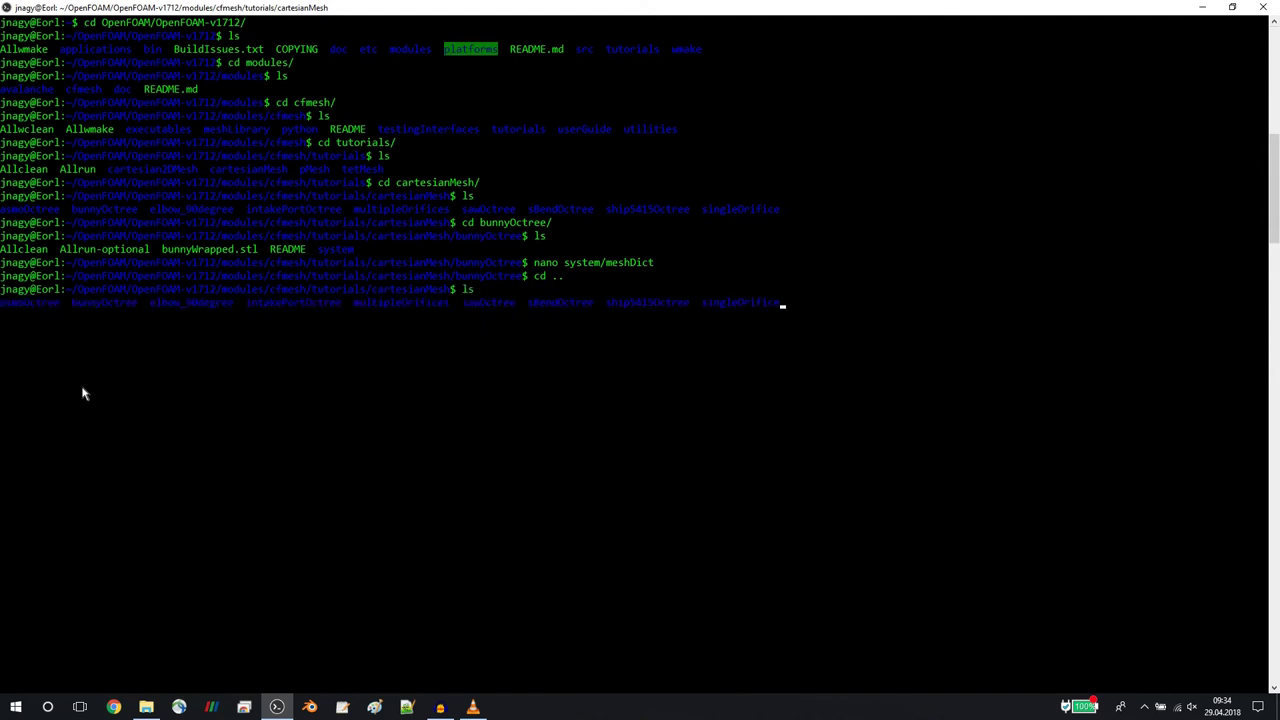
type("cd ")
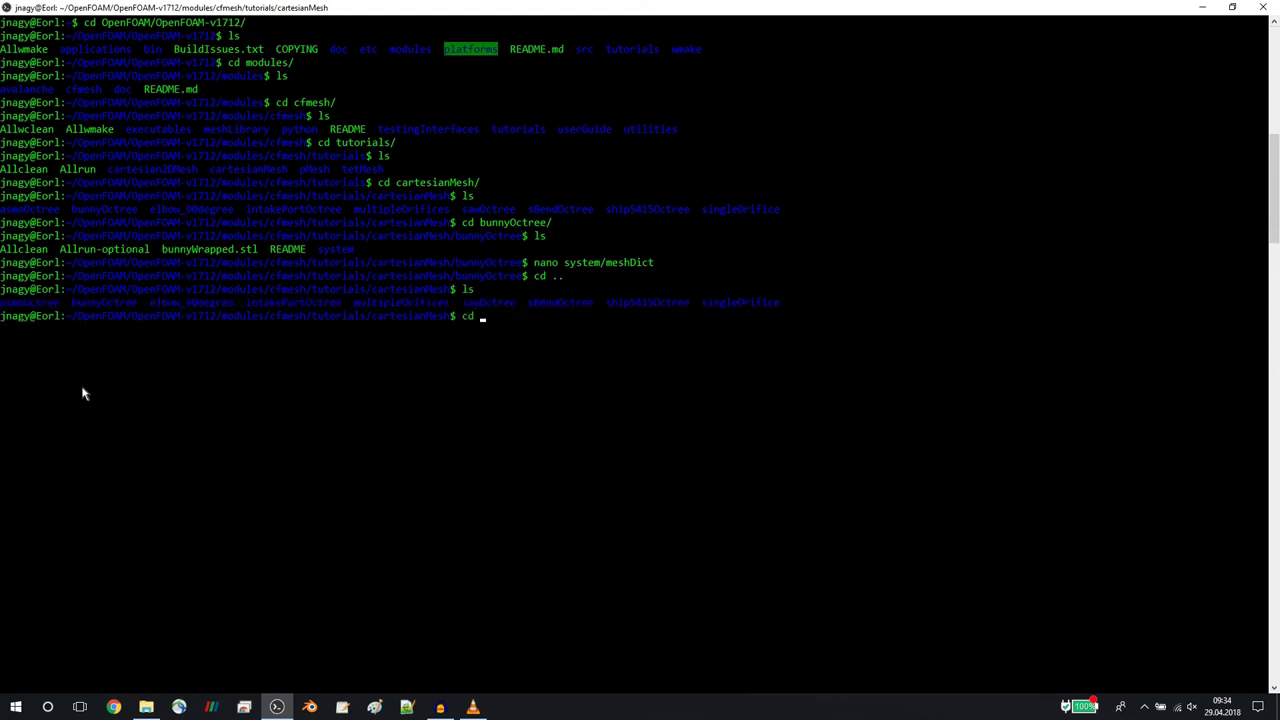
type("el")
key("Tab")
key("Return")
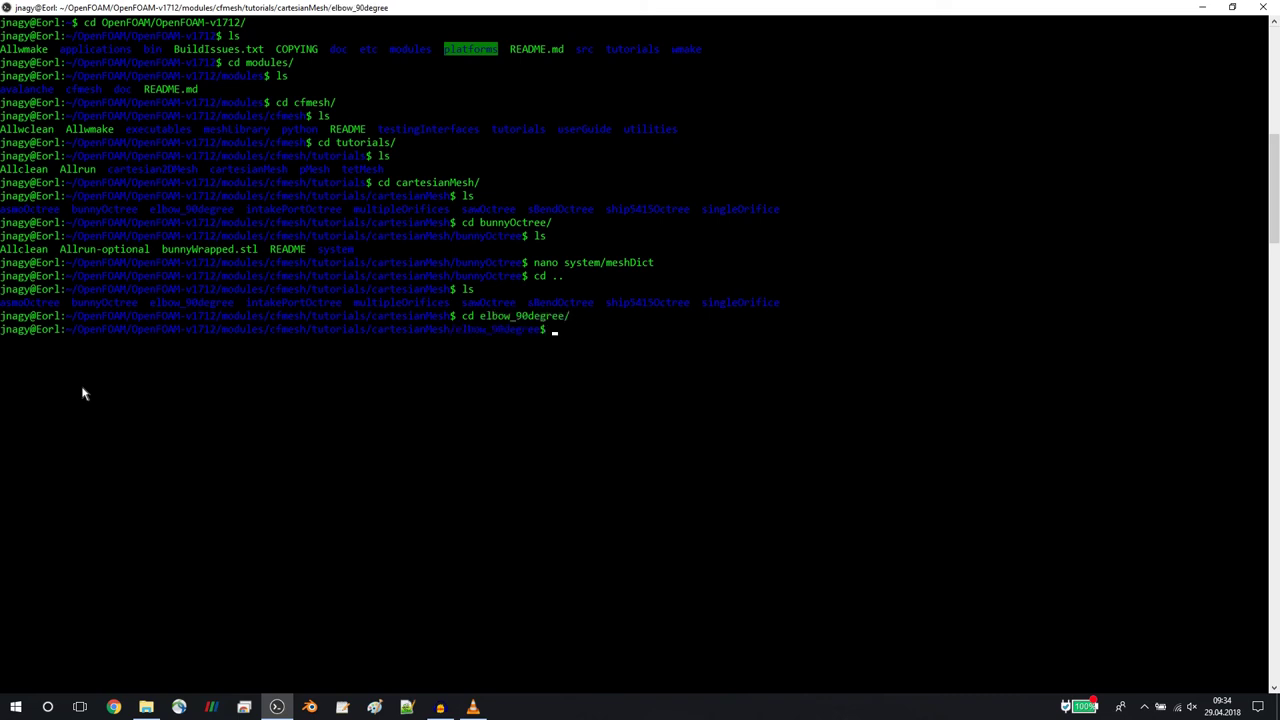
Read elbow_90degree's system/meshDict in nano down to renameBoundary, then close it.
type("nano s")
key("Tab")
type("m")
key("Tab")
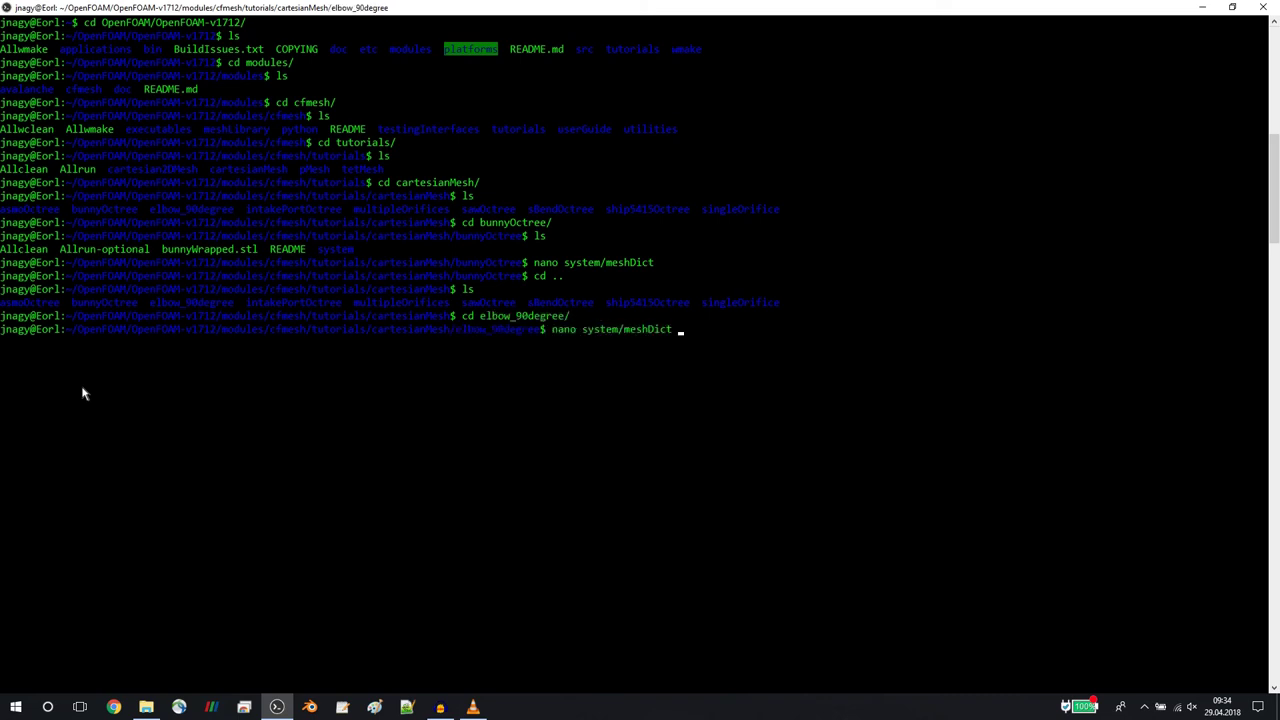
key("Return")
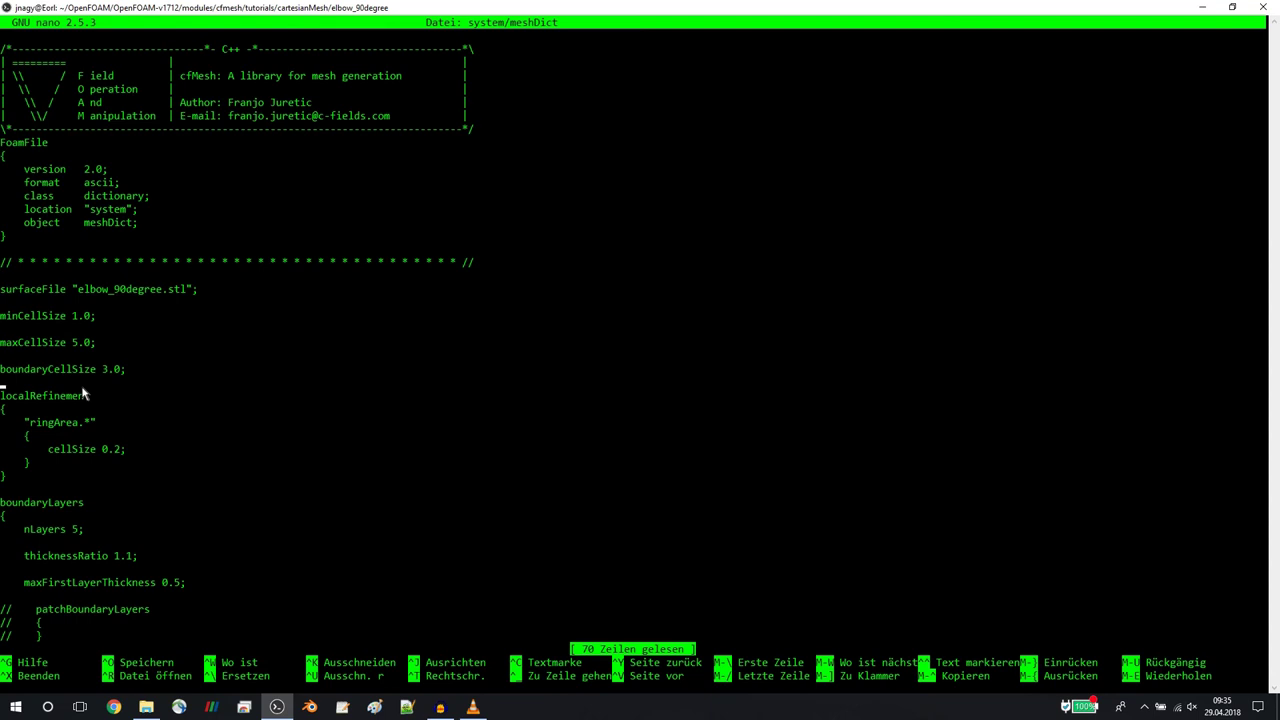
key("Down")
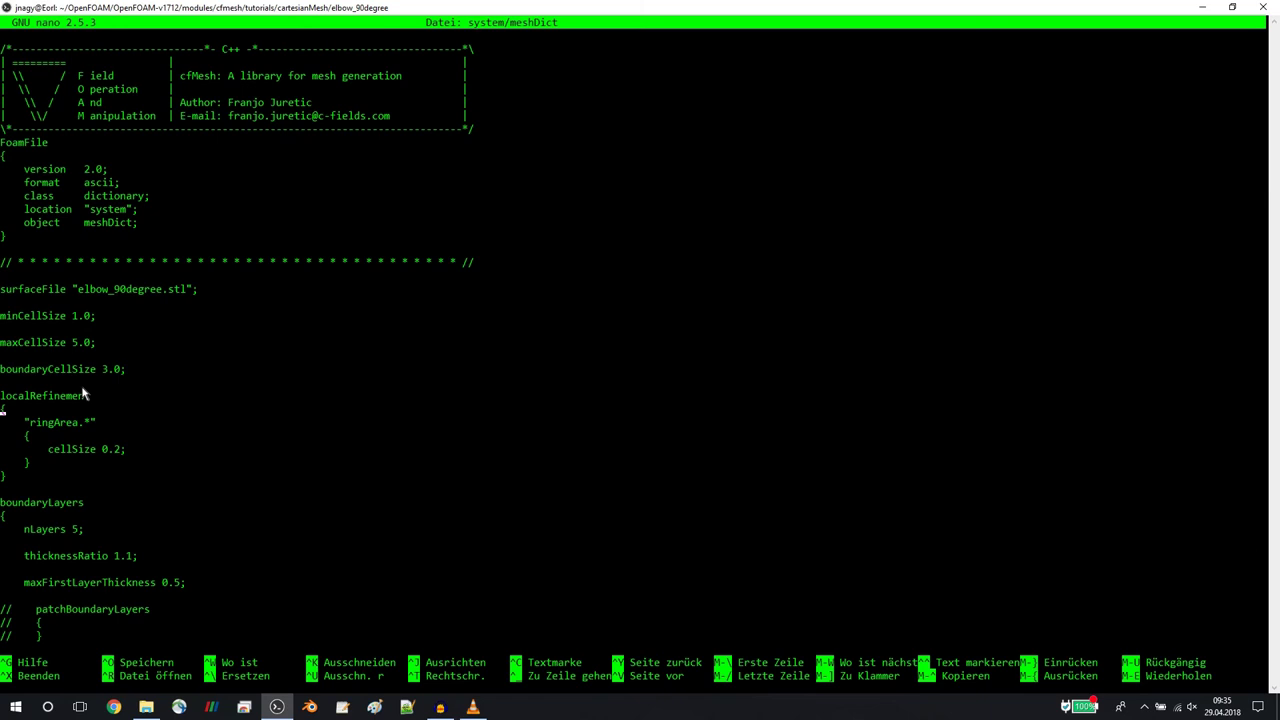
scroll(84, 395, "down", 5)
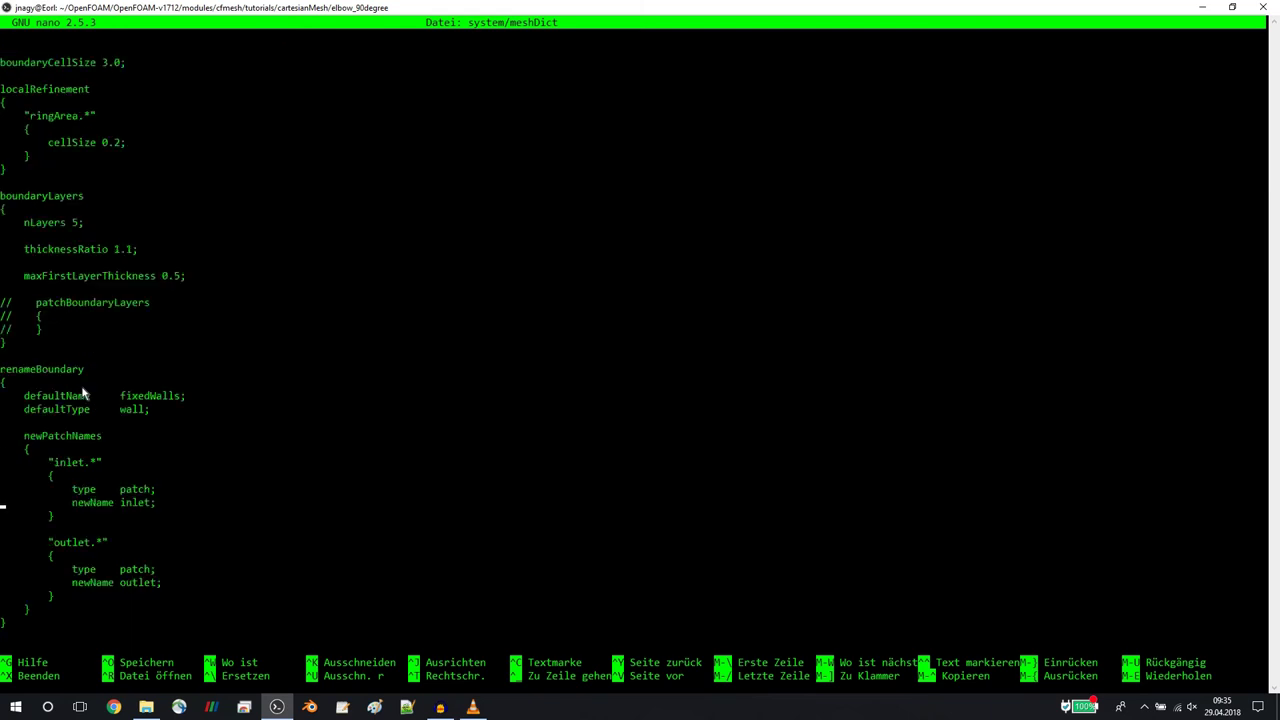
scroll(84, 395, "down", 5)
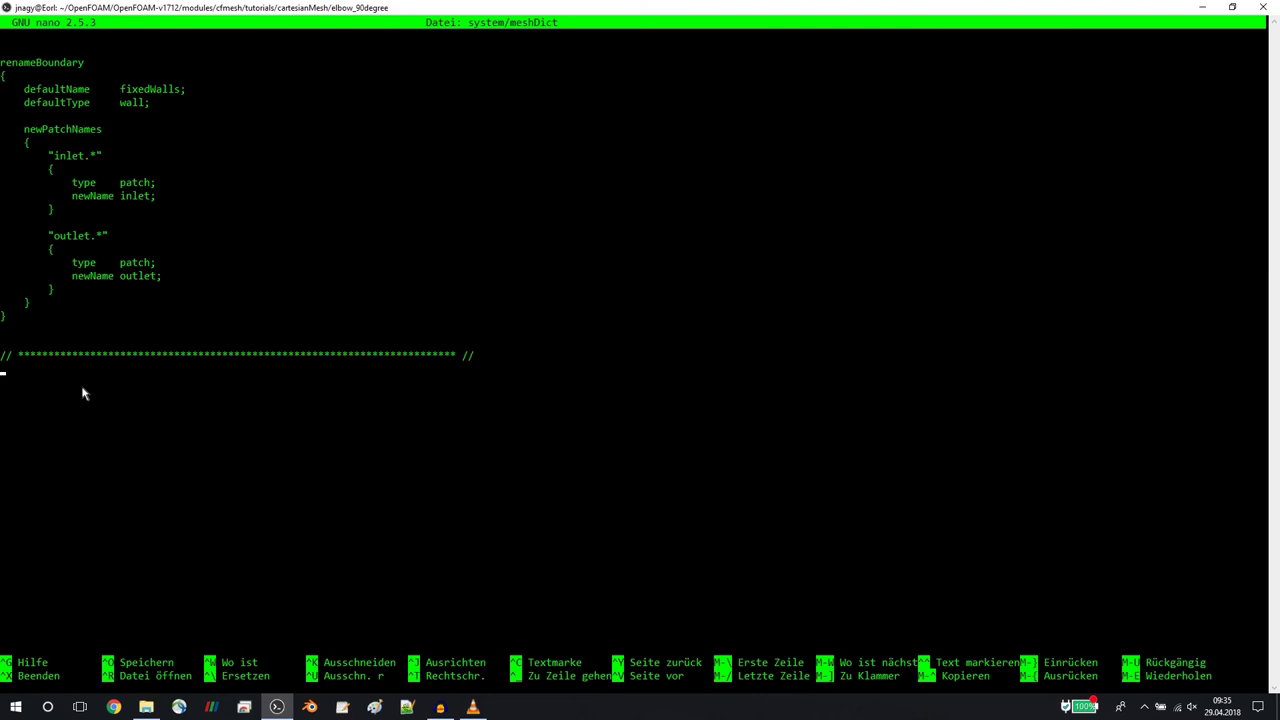
key("ctrl+x")
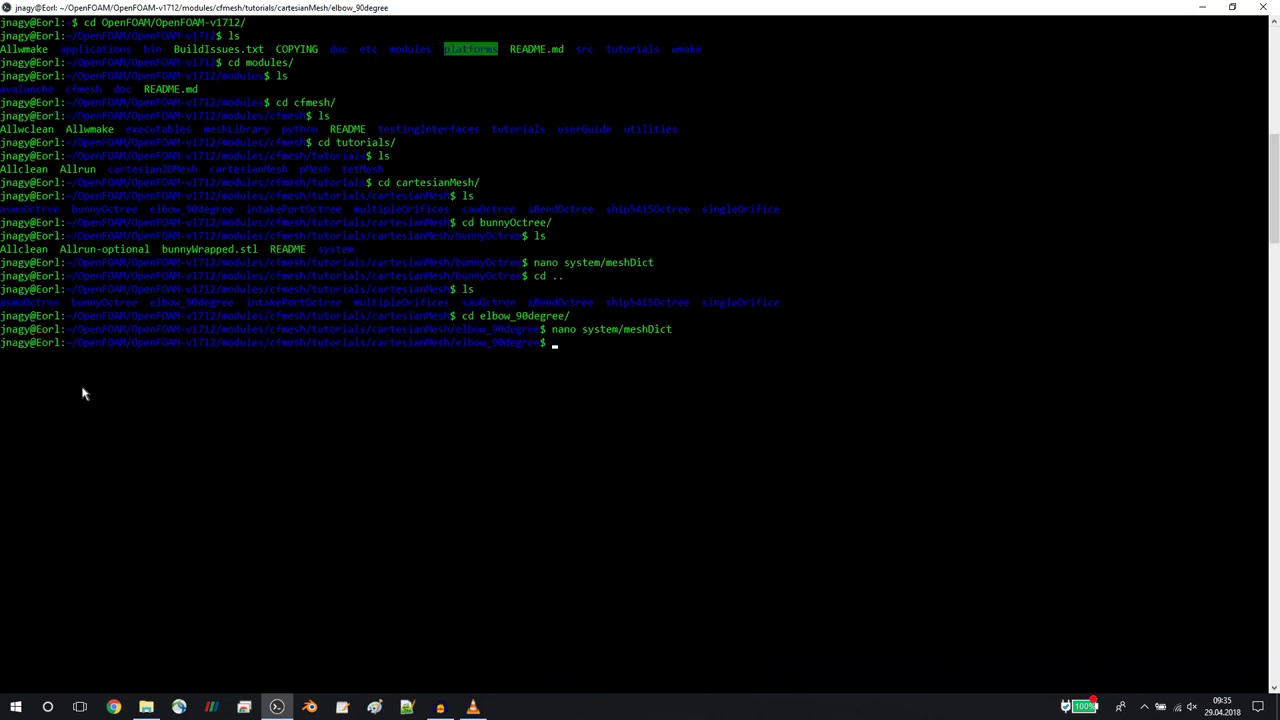
List the elbow_90degree case files and cancel a stray cartesianMesh command.
type("ls")
key("Return")
type("ca")
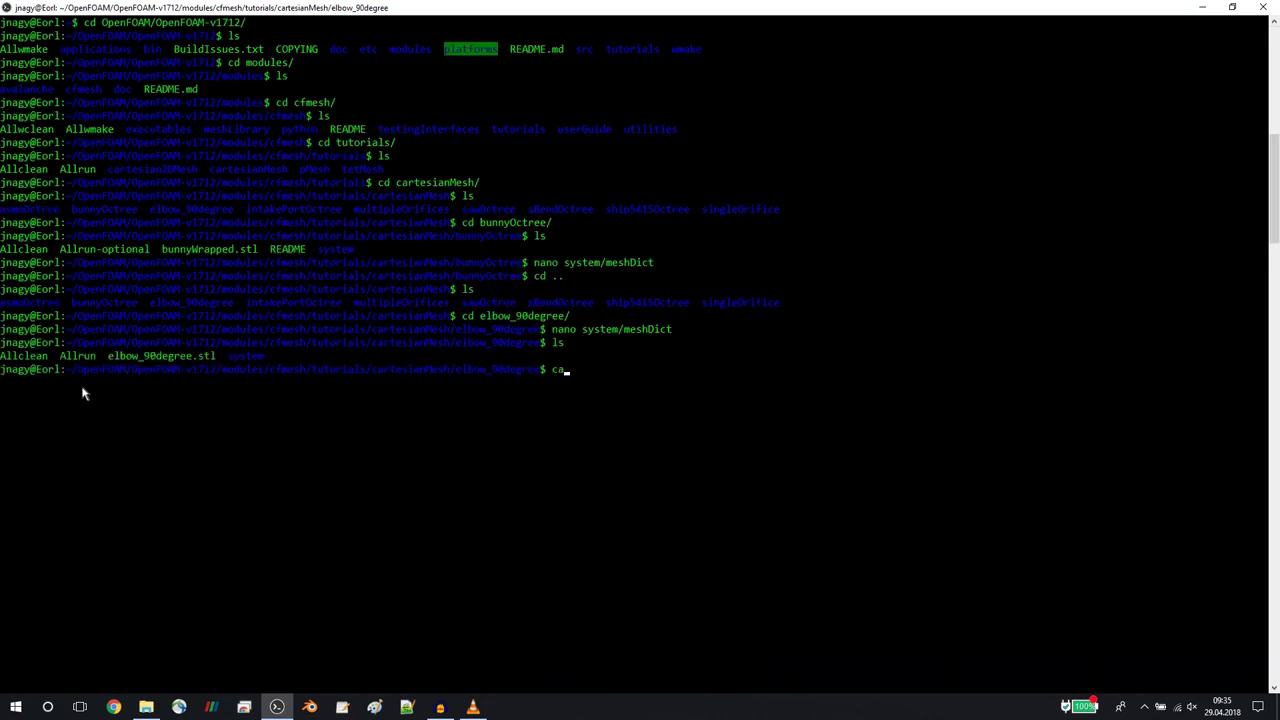
type("rtesianMesh")
key("ctrl+c")
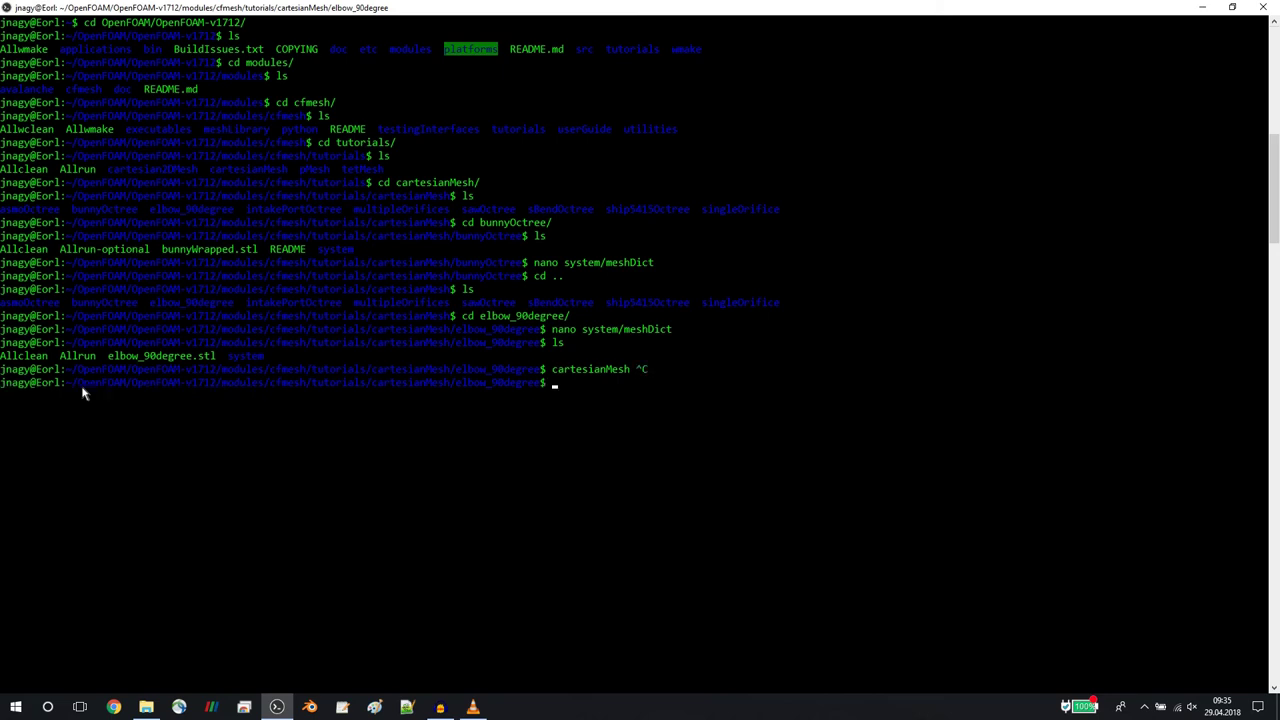
Go back up to the cfmesh folder and list its contents.
type("cd ..")
key("Return")
key("Up")
key("Return")
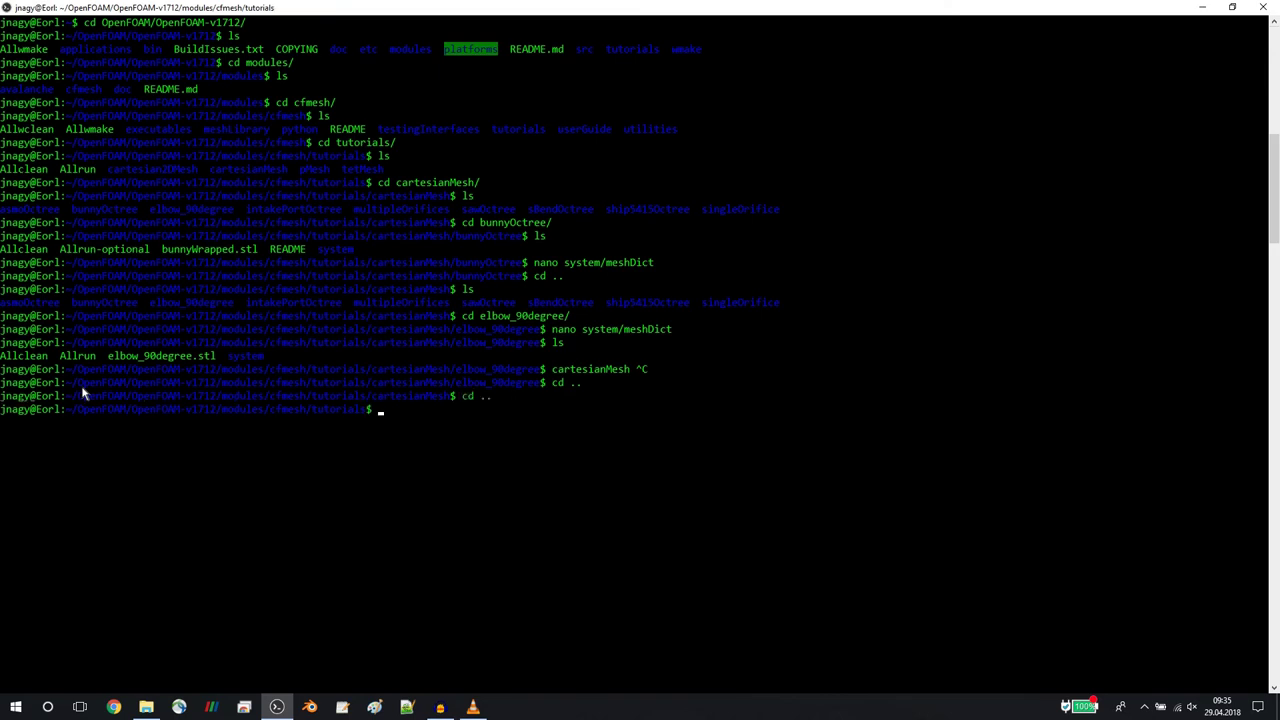
key("Up")
key("Return")
type("cd U")
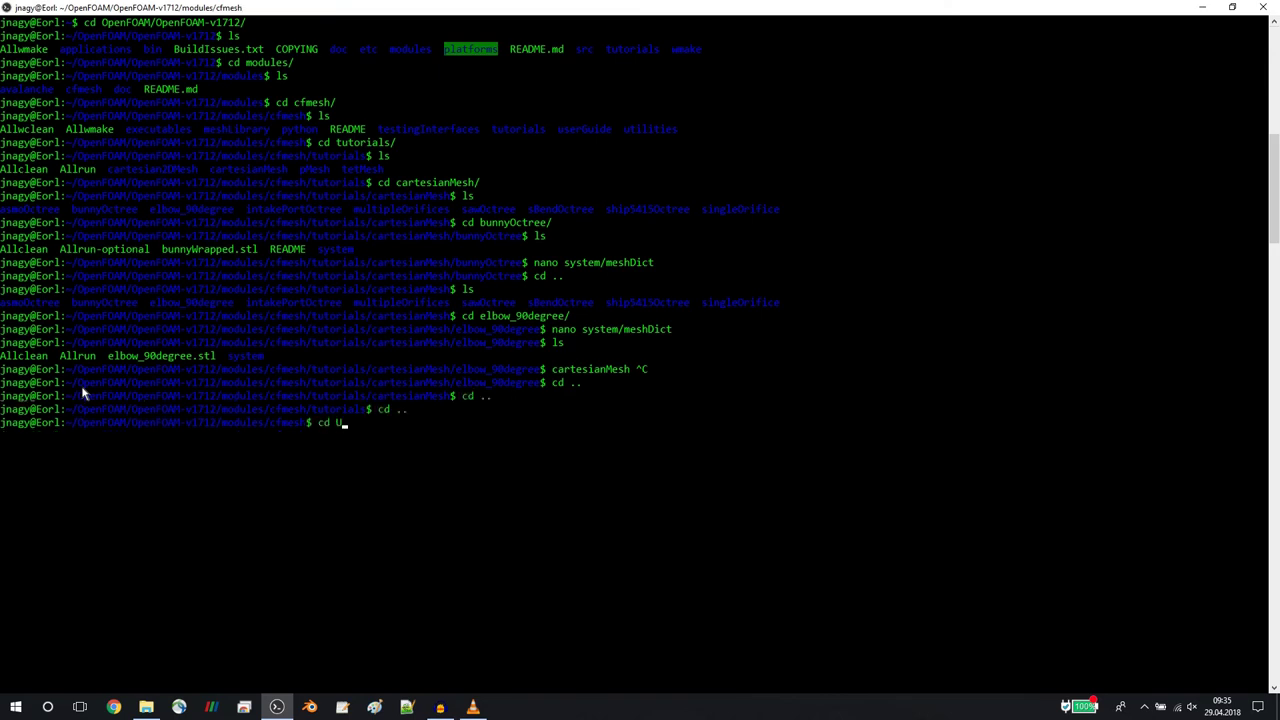
type("s")
key("ctrl+c")
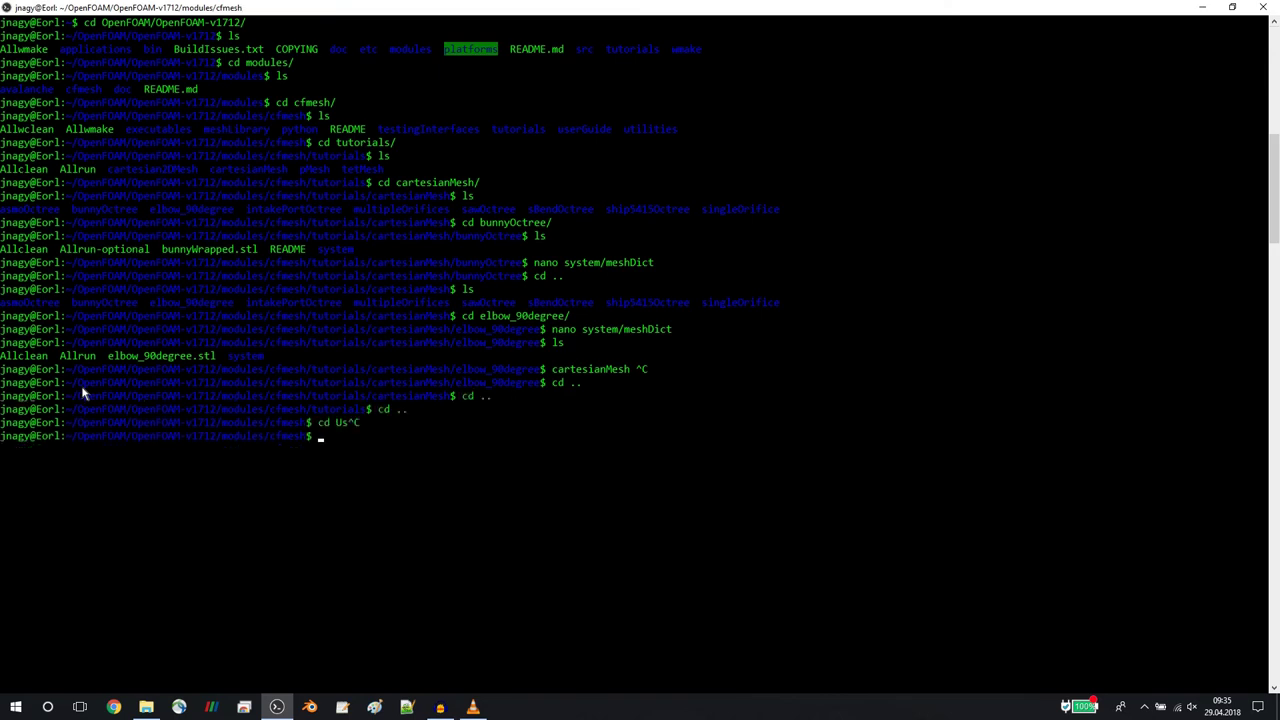
type("ls")
key("Return")
Enter the userGuide folder and begin a cp command, checking the Windows cfMesh folder.
type("cd")
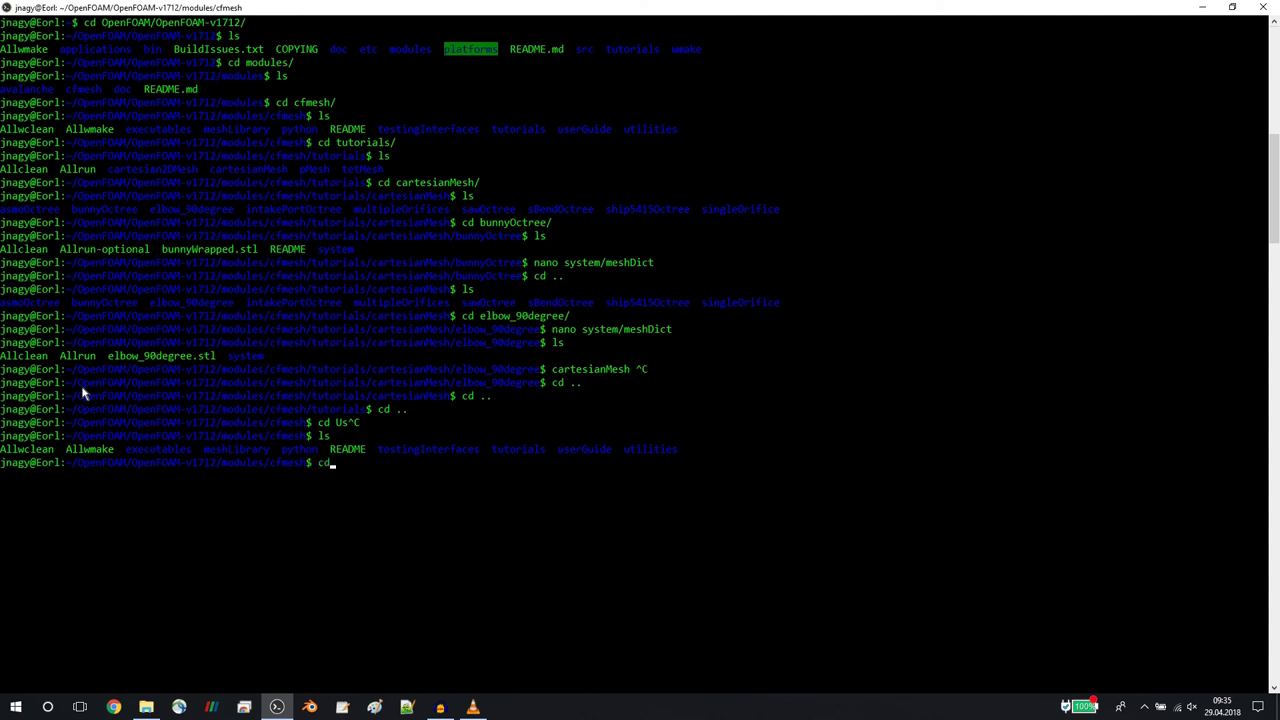
type(" us")
key("Tab")
key("Return")
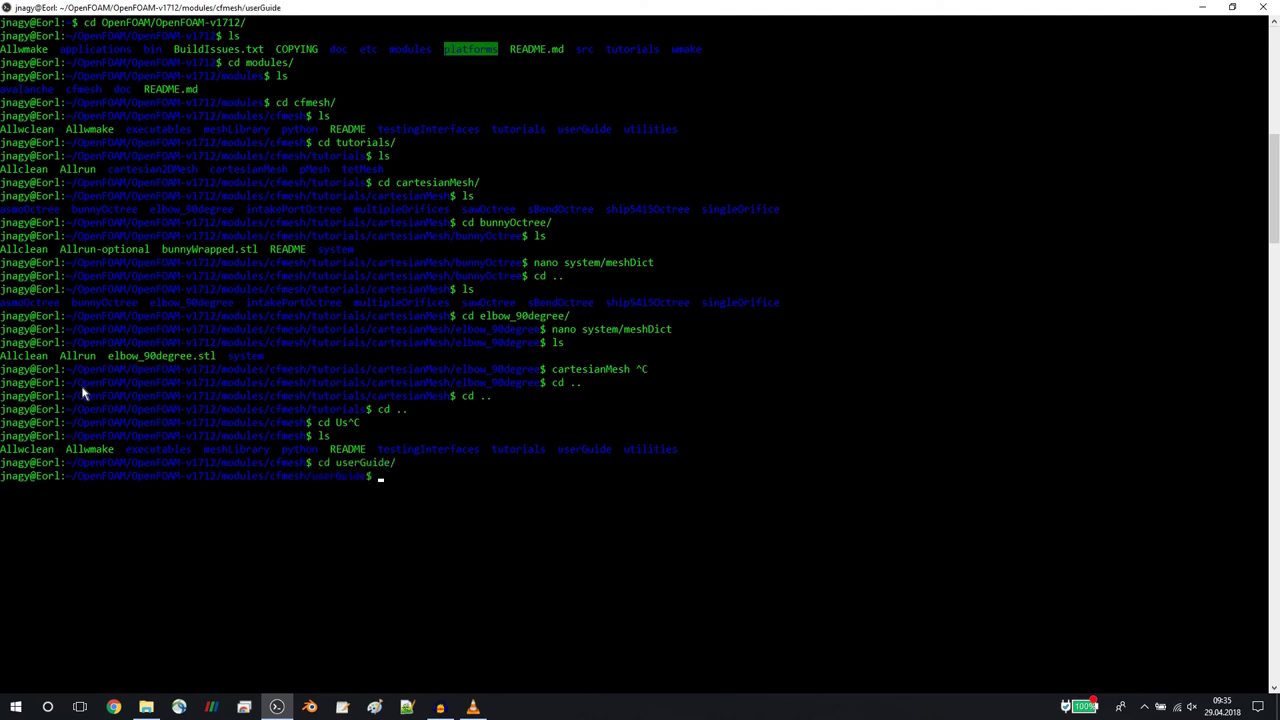
type("cp")
key("alt+Tab")
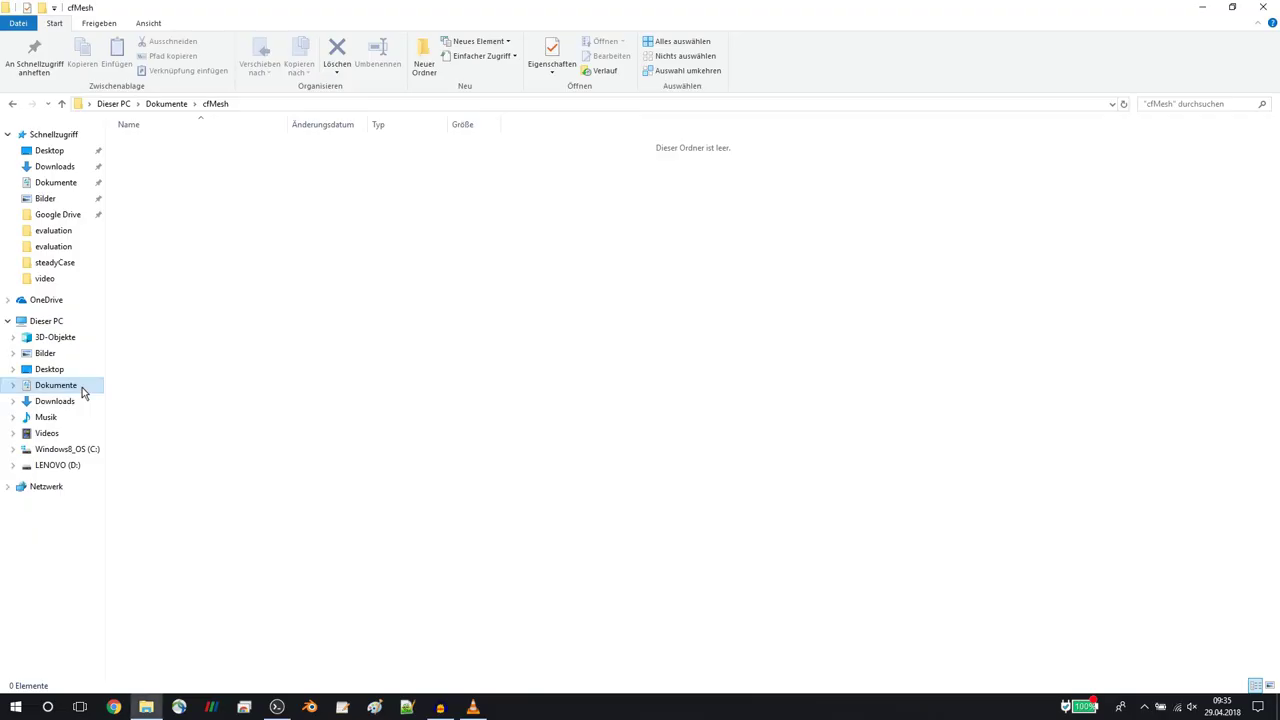
key("alt+Tab")
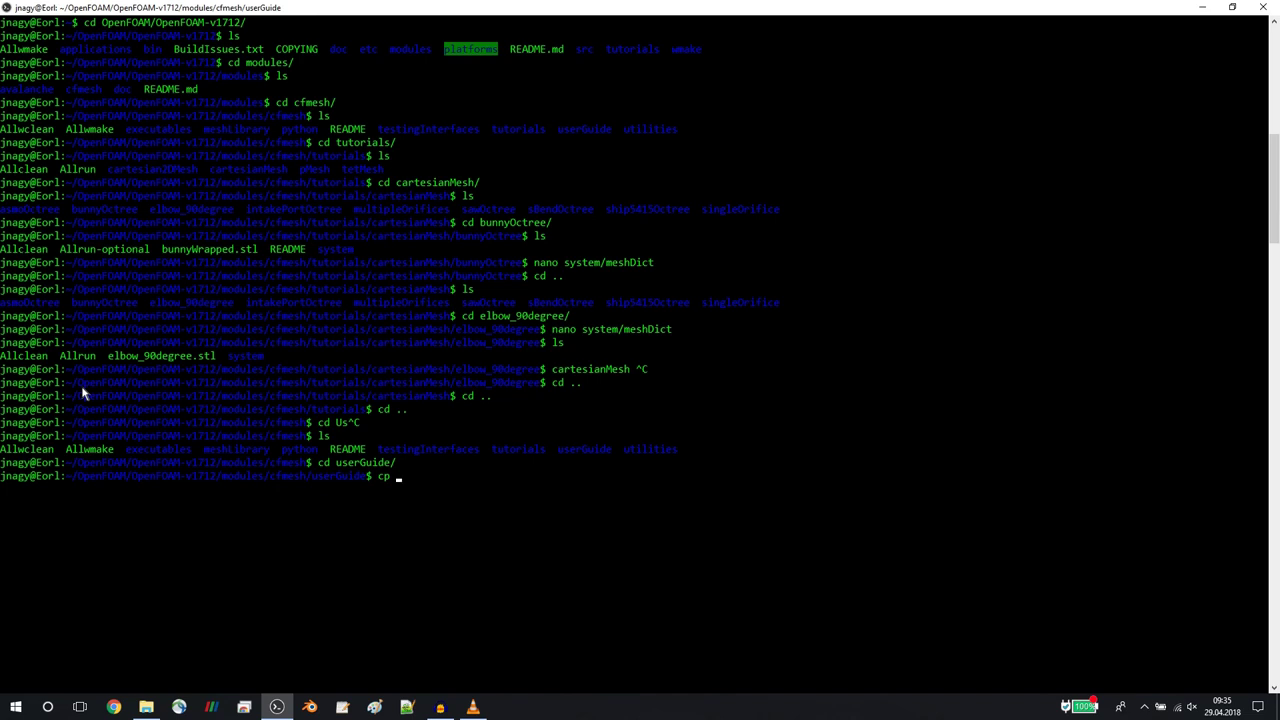
Copy the cfMesh User Guide PDF to the Windows Documents/cfMesh folder and open it in Adobe Reader.
type("U")
key("Tab")
type("/mnt/")
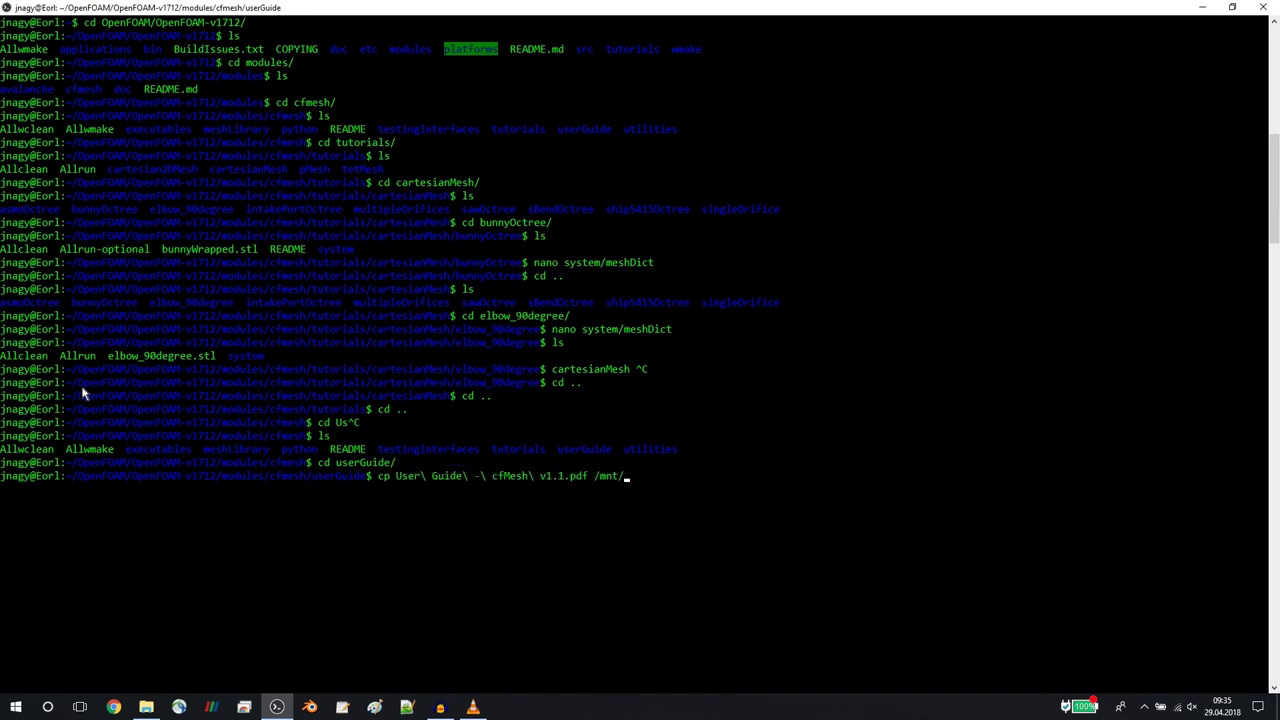
type("c/Users/J")
key("Tab")
type("Doc")
key("Tab")
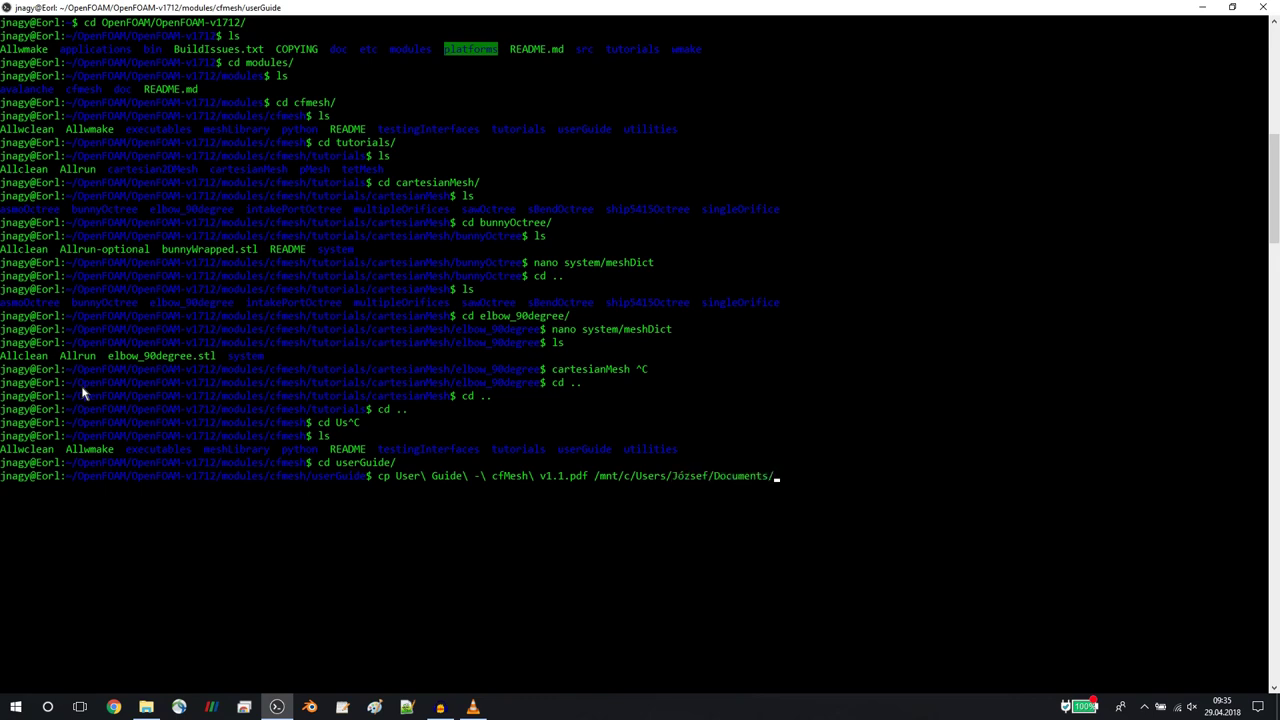
type("cf")
key("Tab")
key("Return")
key("alt+Tab")
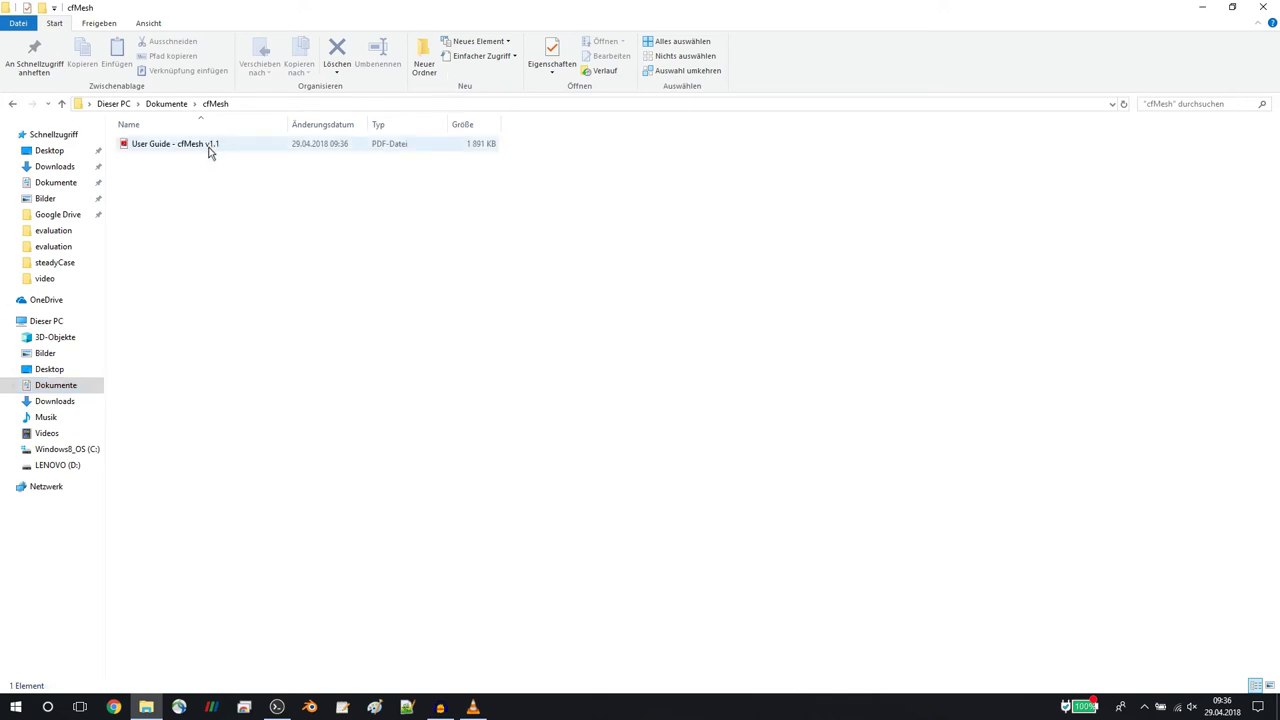
double_click(210, 148)
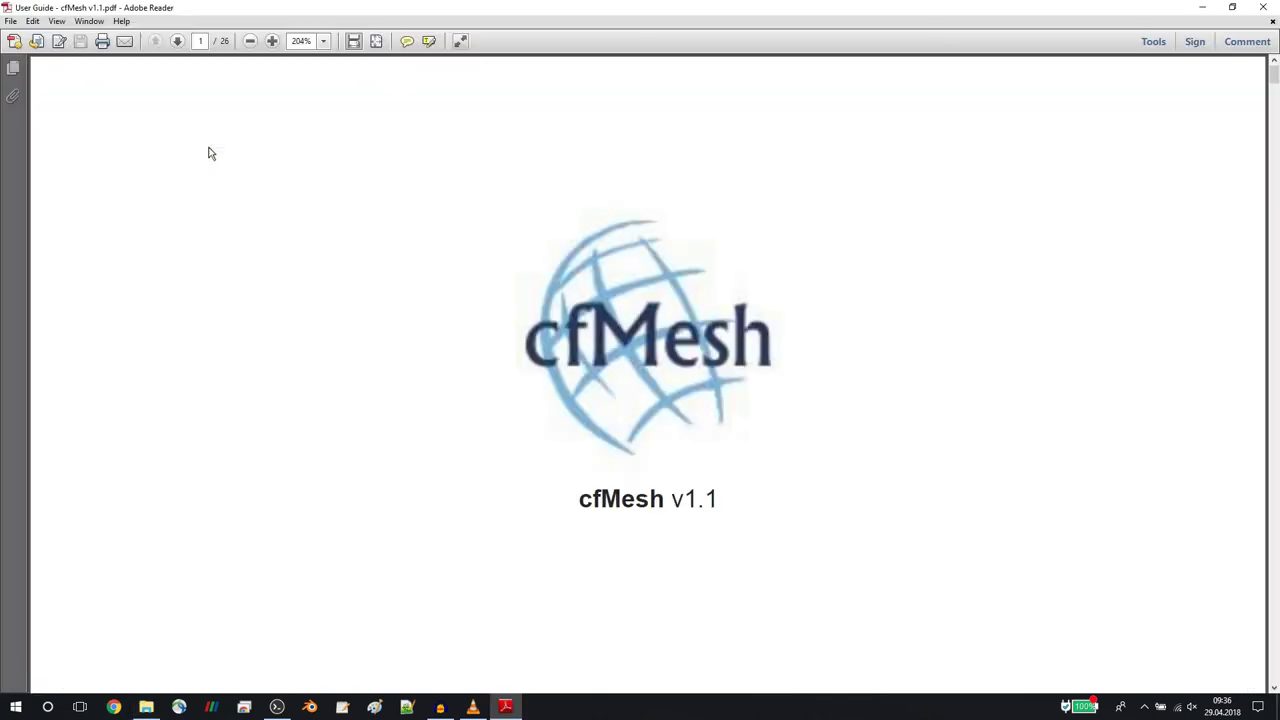
Switch the User Guide to Fit Page and scroll from the title page to page 9's fms figure.
left_click(377, 41)
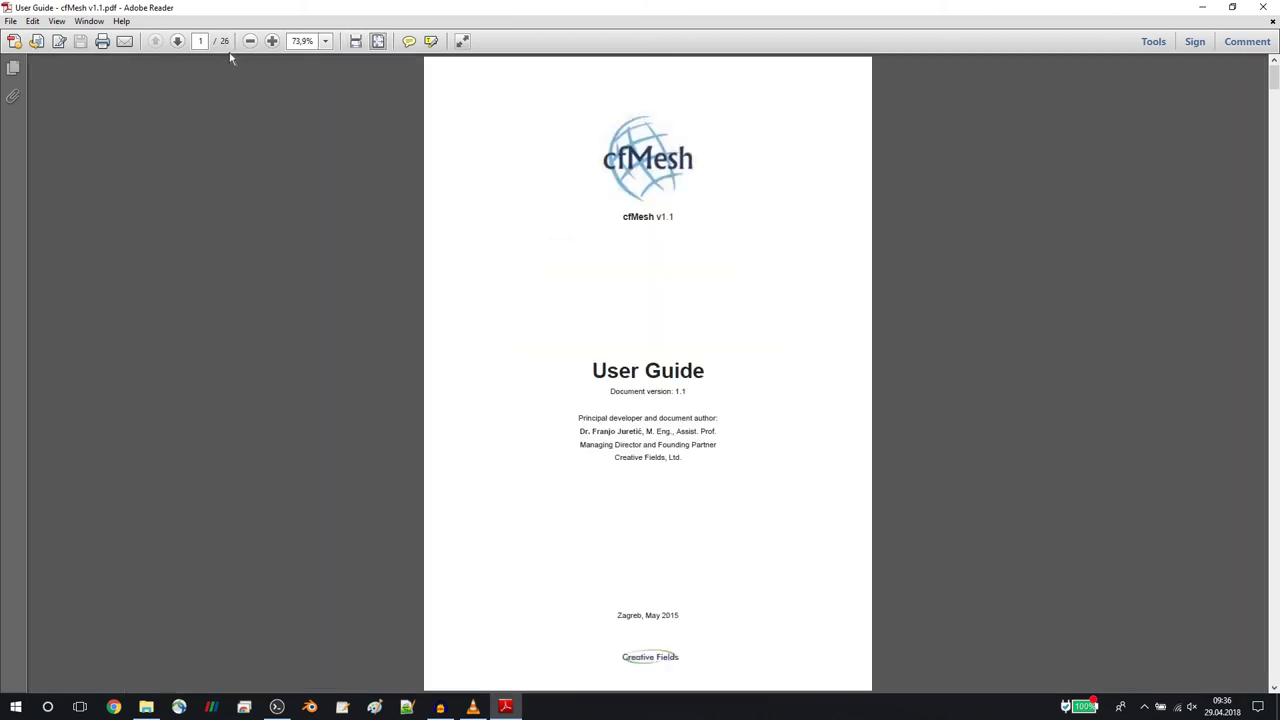
scroll(230, 58, "down", 2)
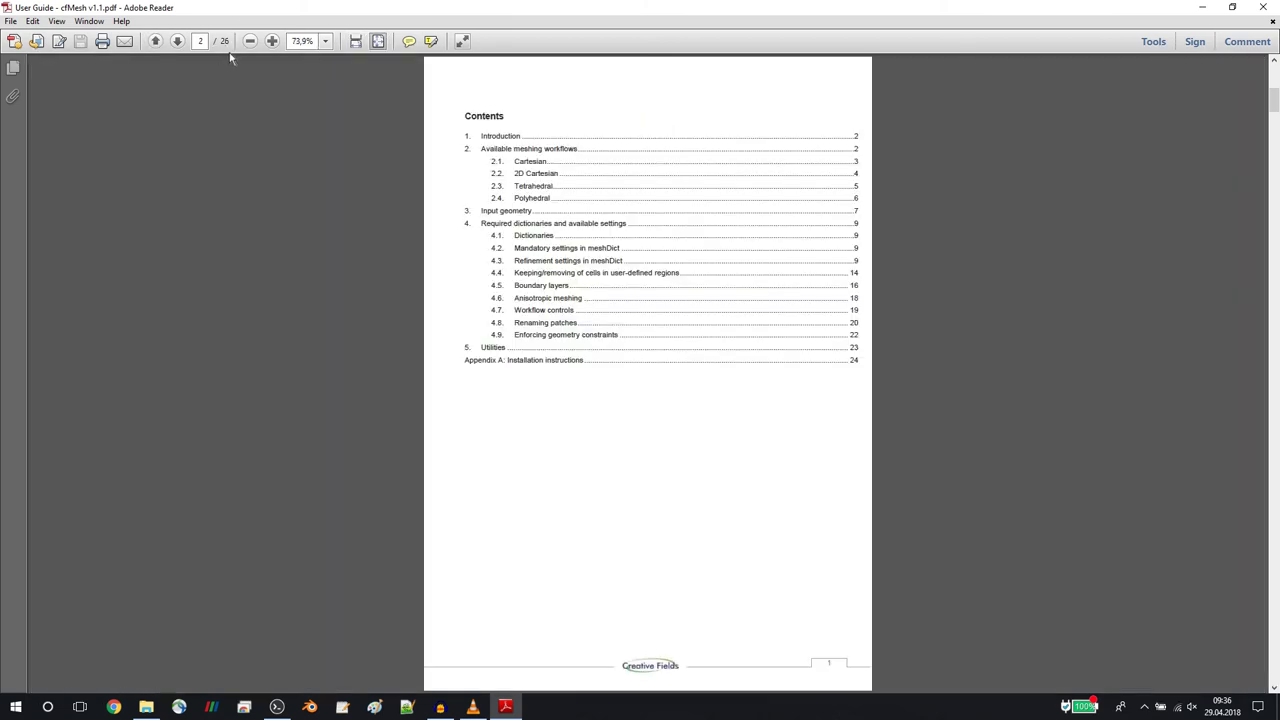
scroll(230, 58, "down", 2)
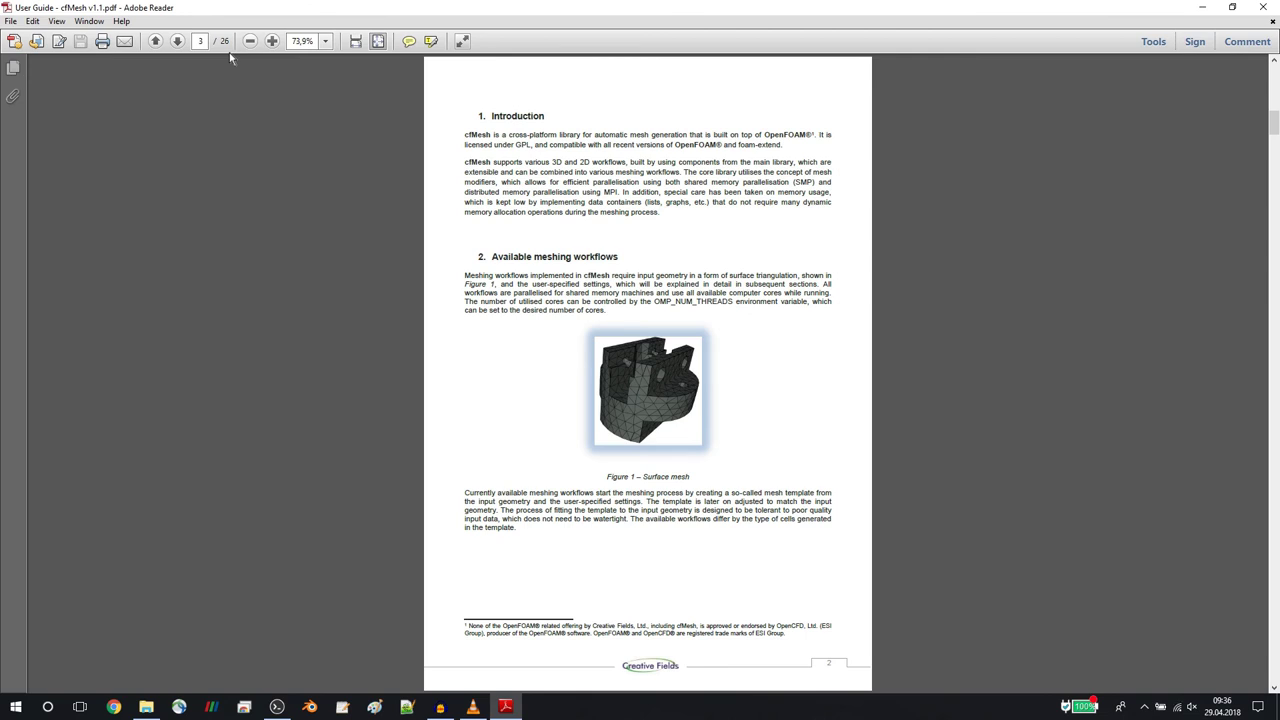
scroll(230, 58, "down", 2)
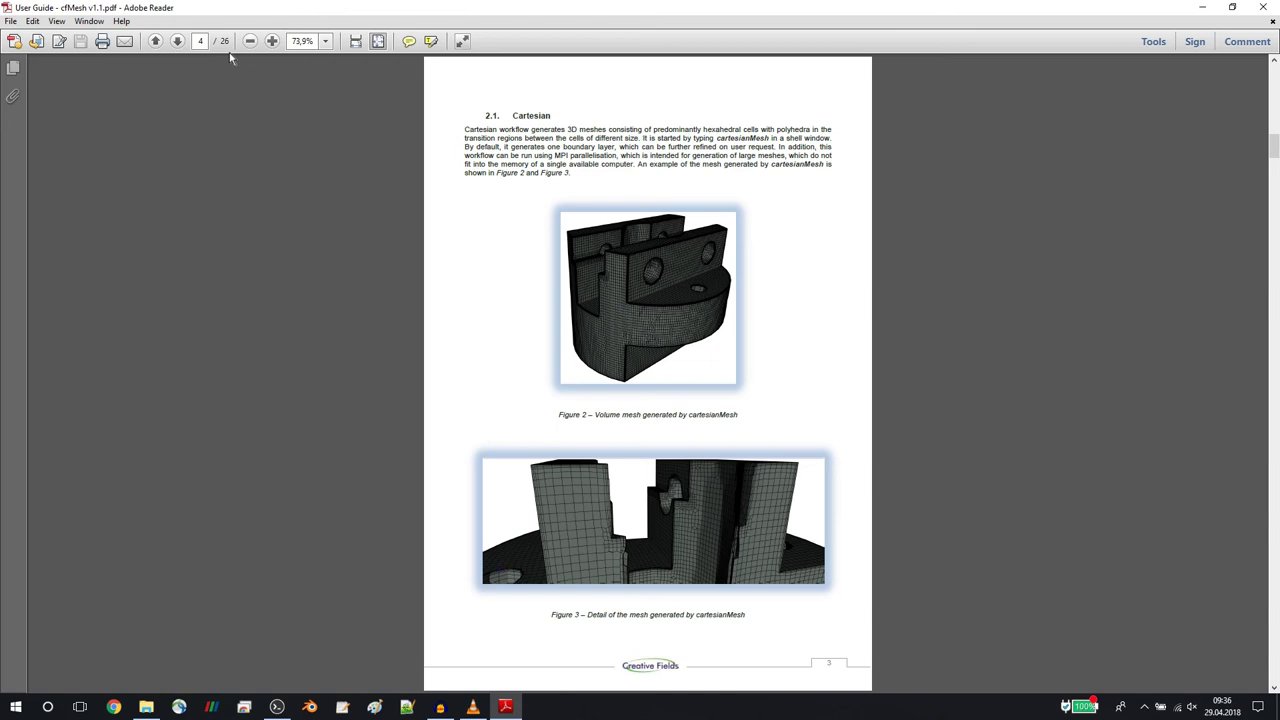
scroll(230, 58, "down", 2)
scroll(230, 58, "down", 2)
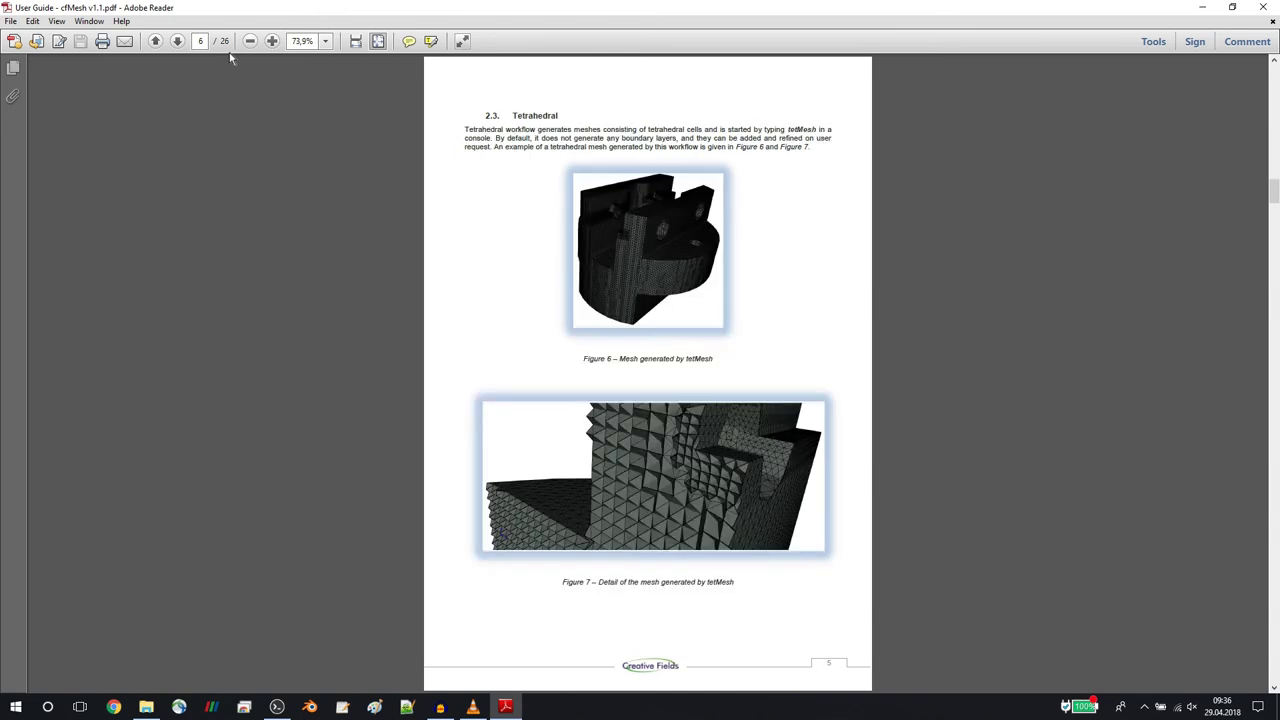
scroll(230, 58, "down", 2)
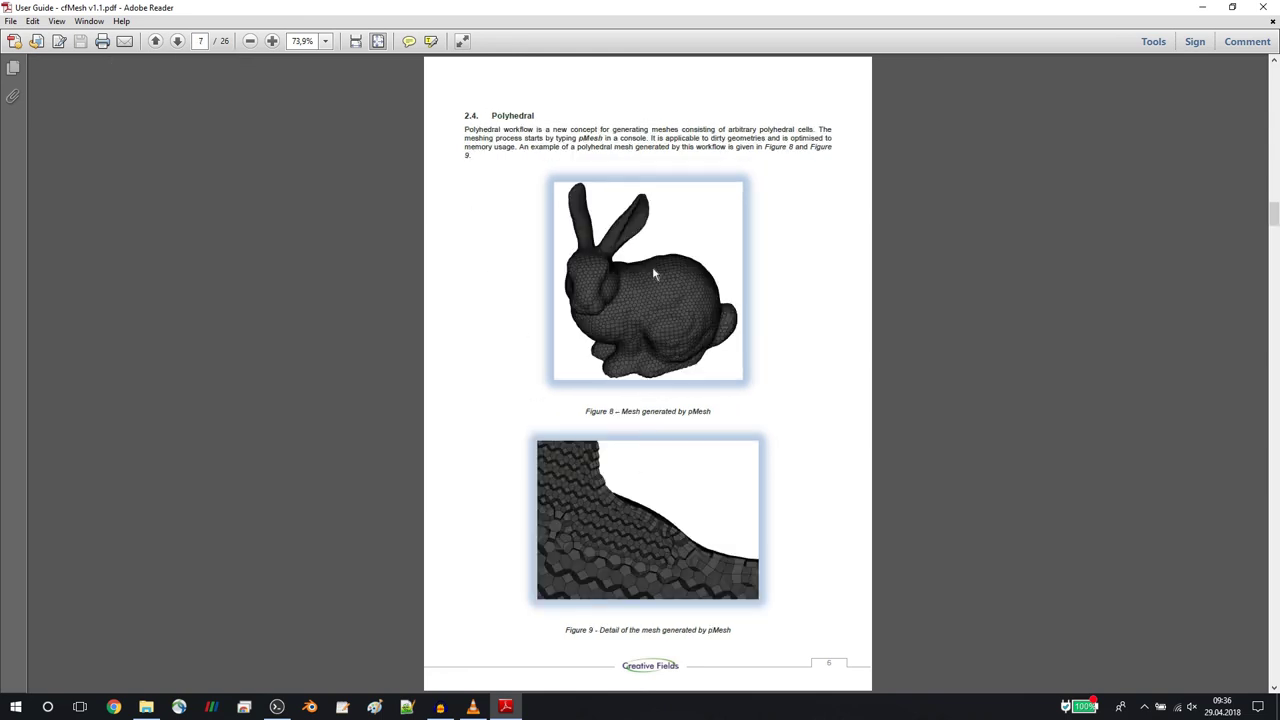
scroll(654, 274, "down", 2)
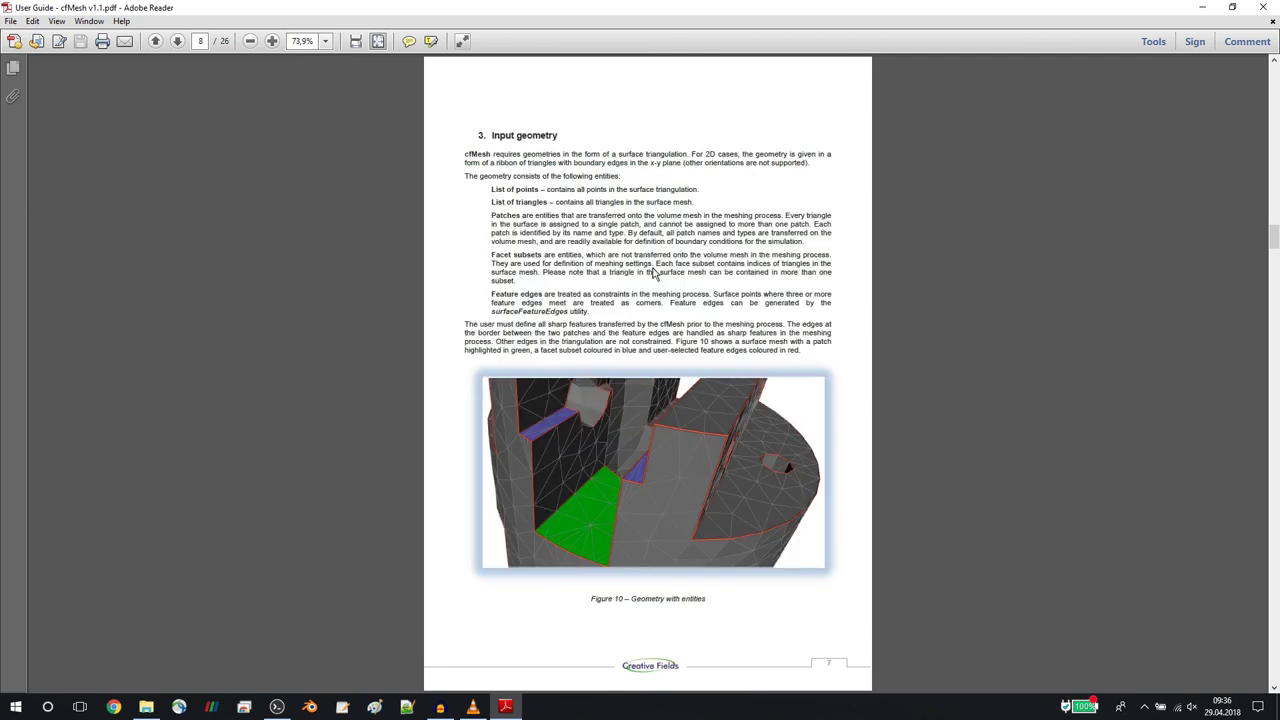
scroll(654, 274, "down", 2)
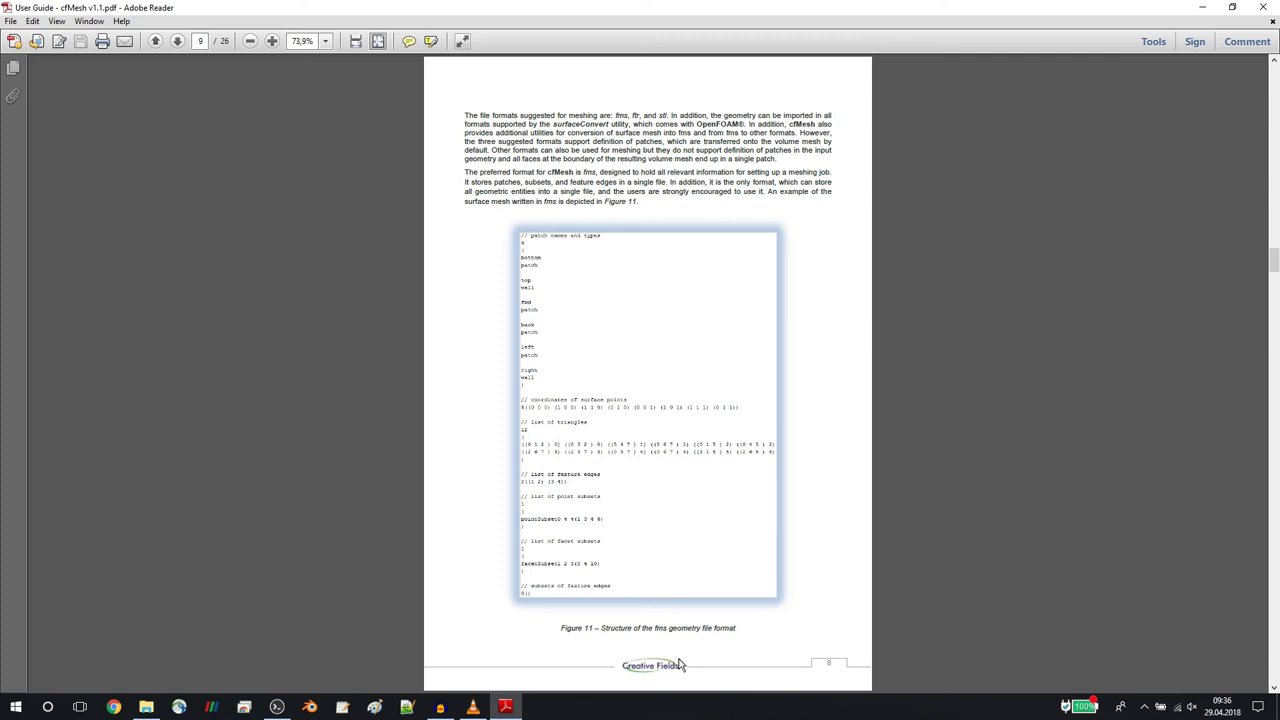
Scroll from page 10 to page 16, the keepCellsIntersectingPatches and removeCellsIntersectingPatches figures.
scroll(679, 665, "down", 3)
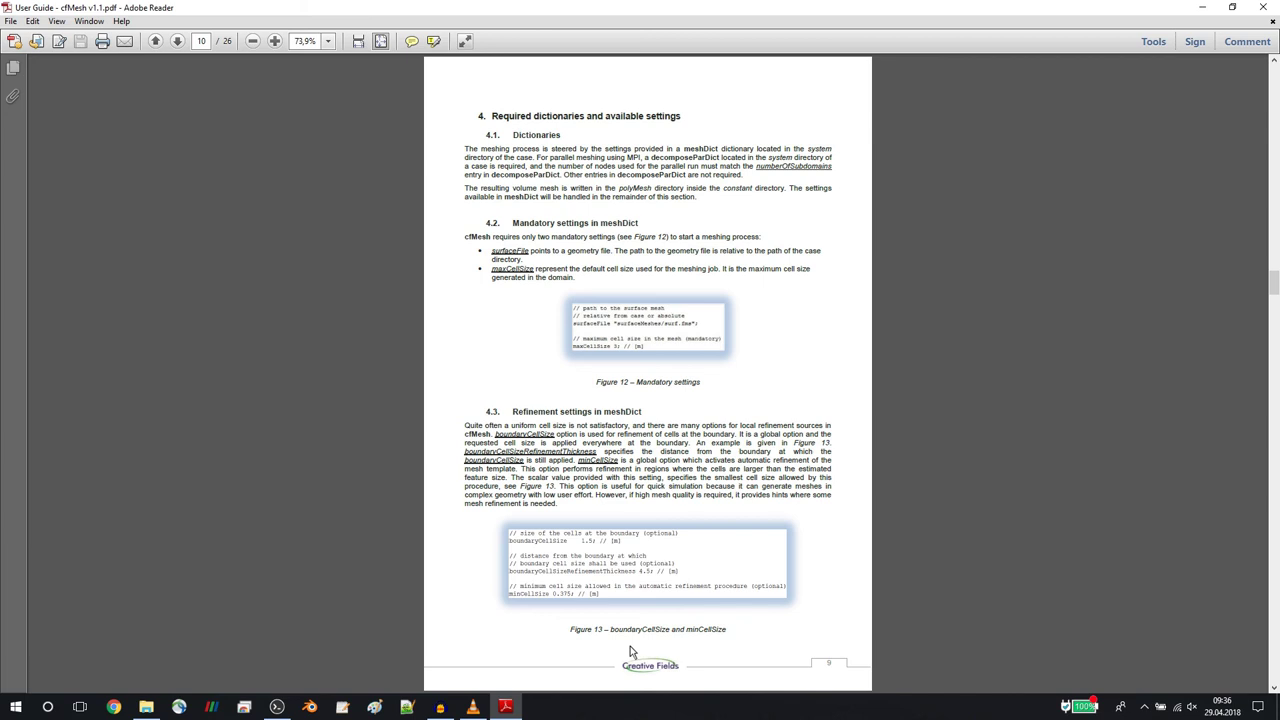
scroll(630, 652, "down", 1)
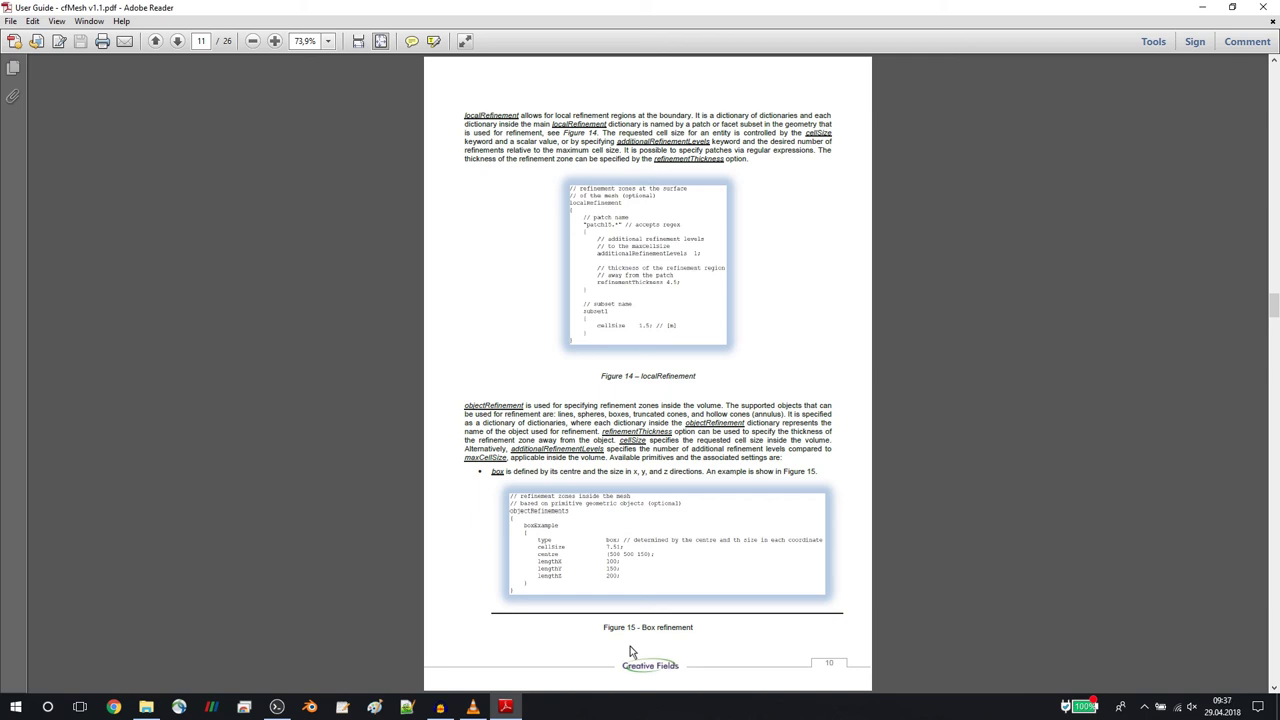
scroll(630, 652, "down", 1)
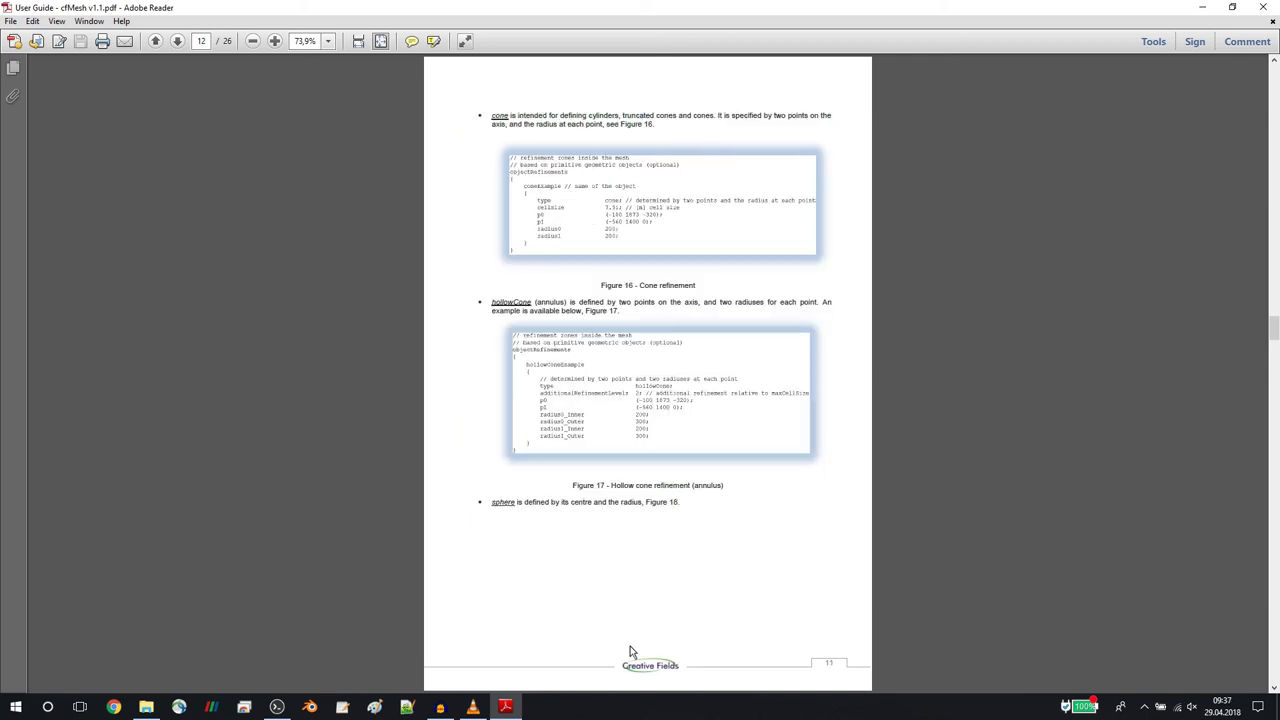
scroll(630, 652, "down", 1)
scroll(630, 652, "down", 2)
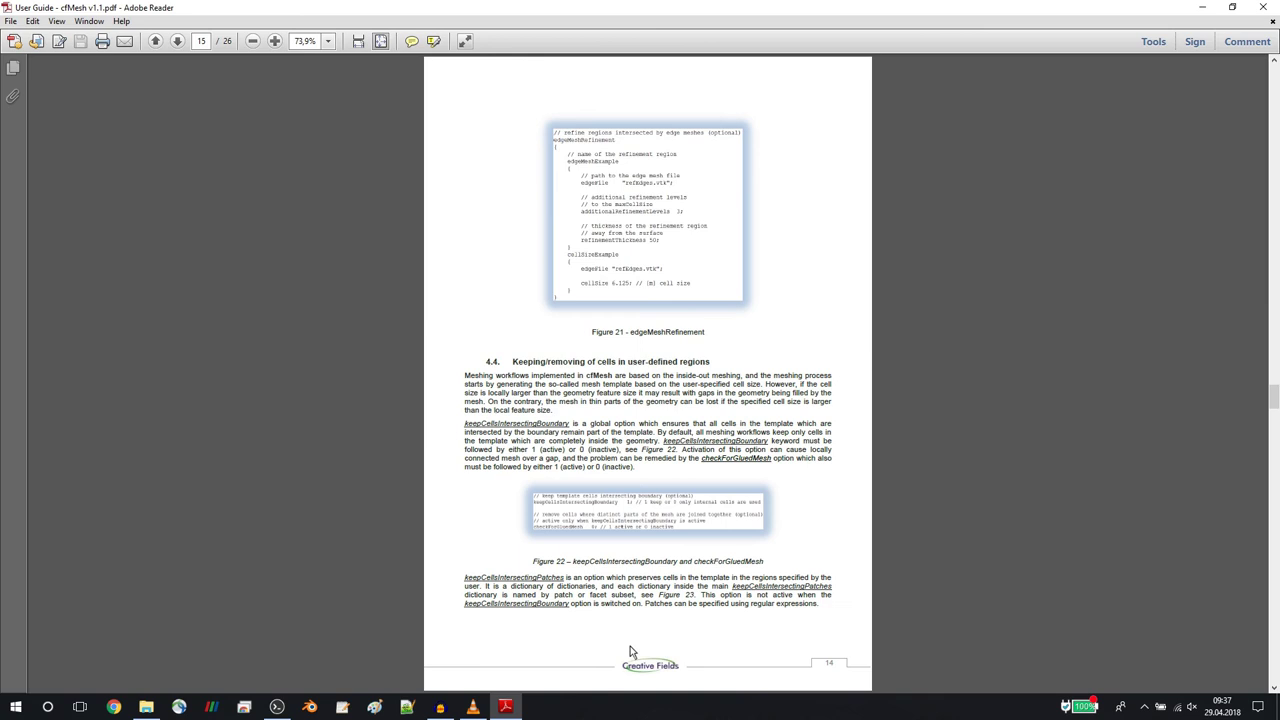
scroll(630, 650, "down", 1)
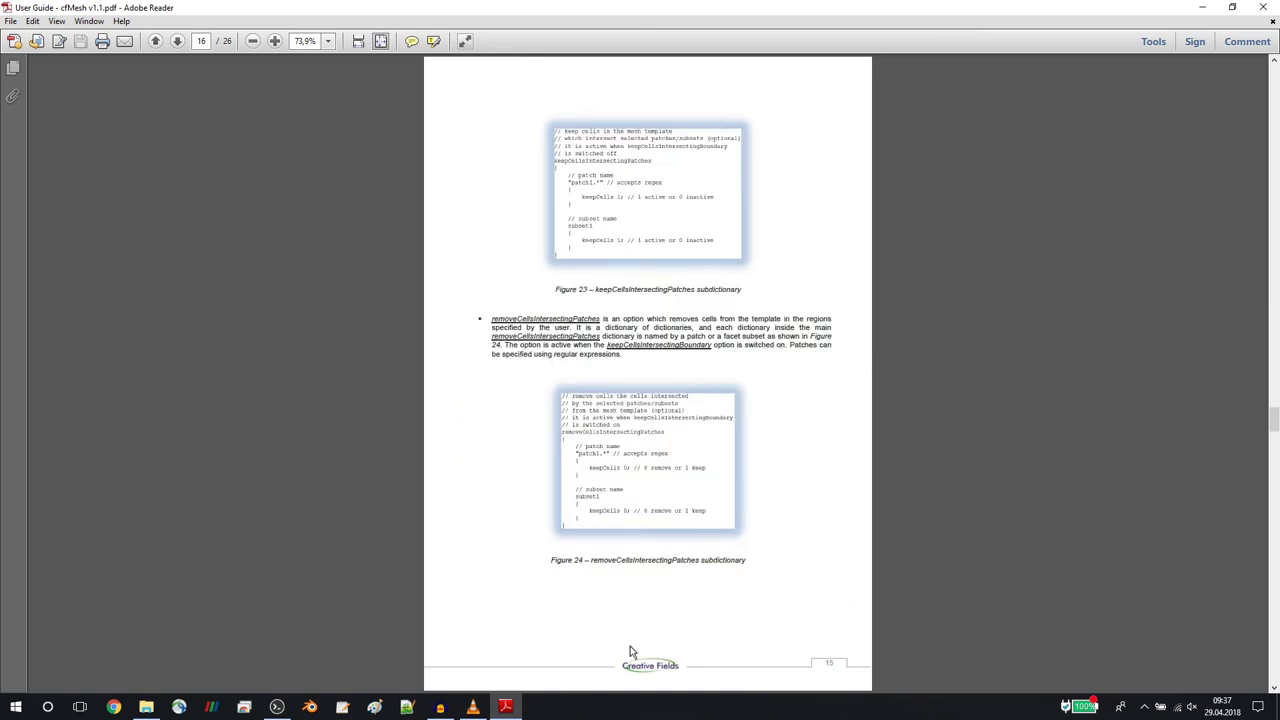
Scroll from page 17 through anisotropic meshing and workflow controls to the Utilities chapter on page 24.
scroll(630, 652, "down", 1)
scroll(630, 650, "down", 2)
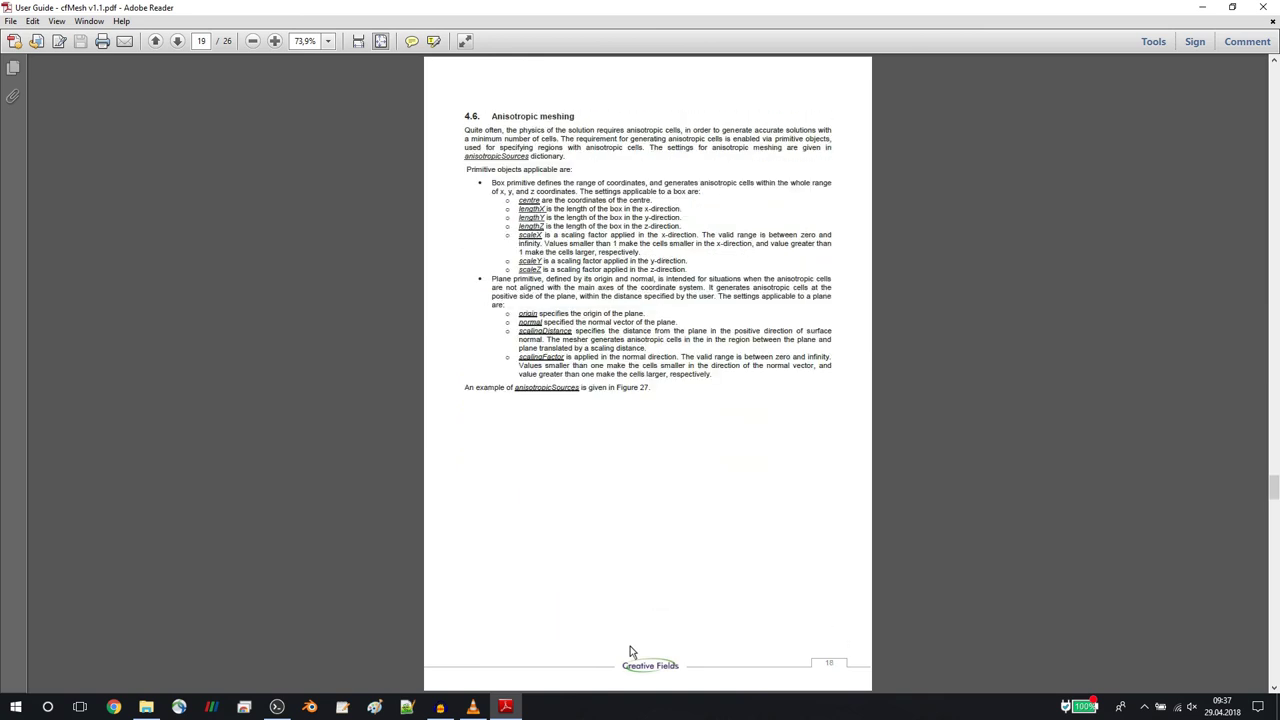
scroll(630, 651, "down", 1)
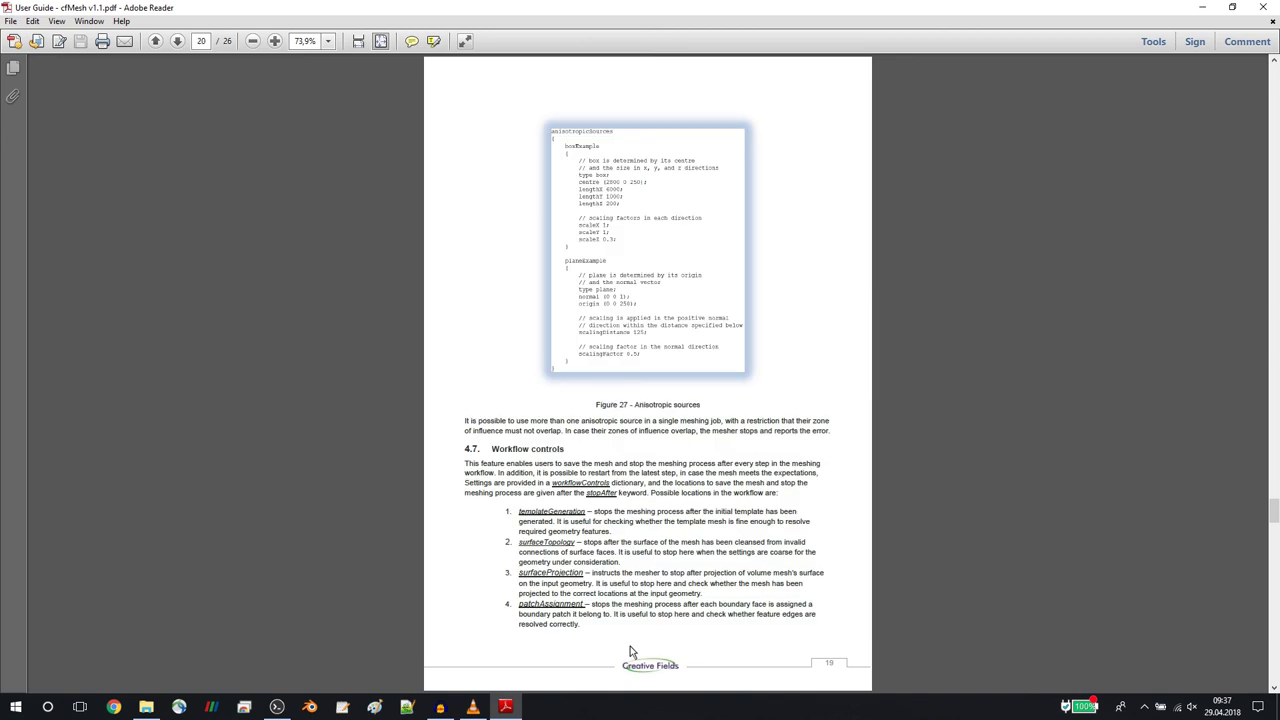
scroll(630, 652, "down", 1)
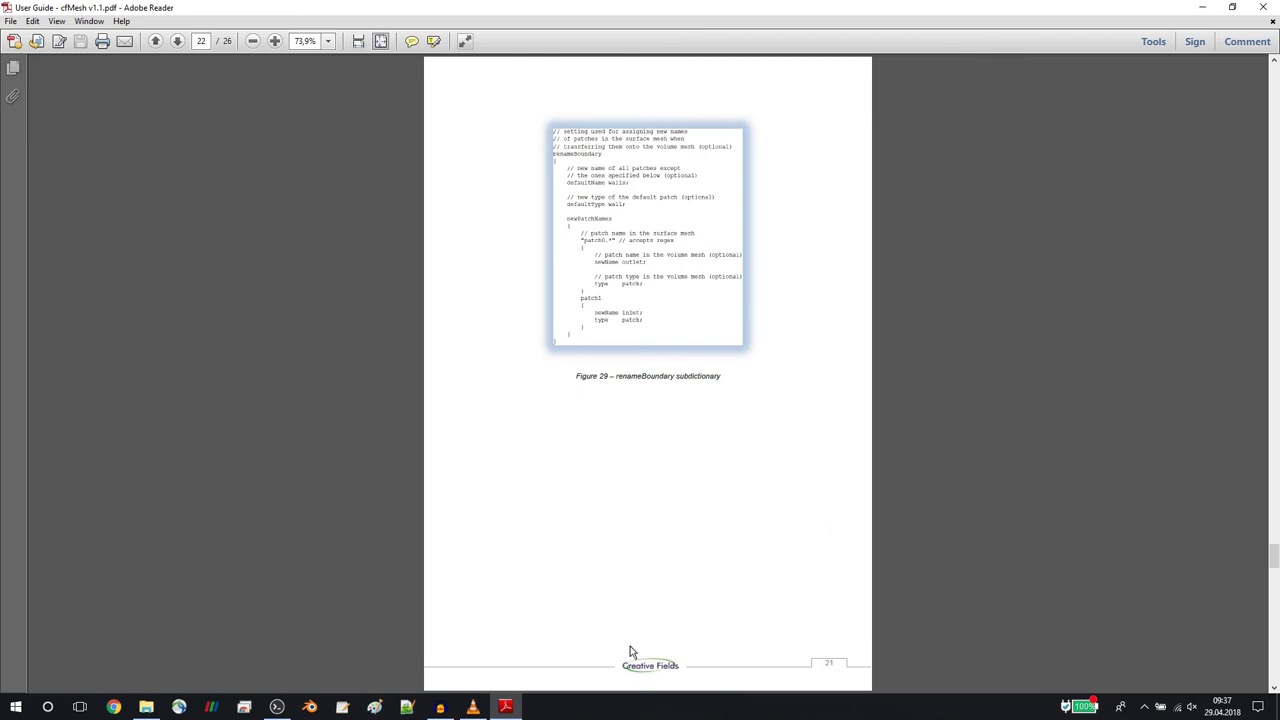
scroll(630, 651, "down", 1)
scroll(630, 651, "down", 1)
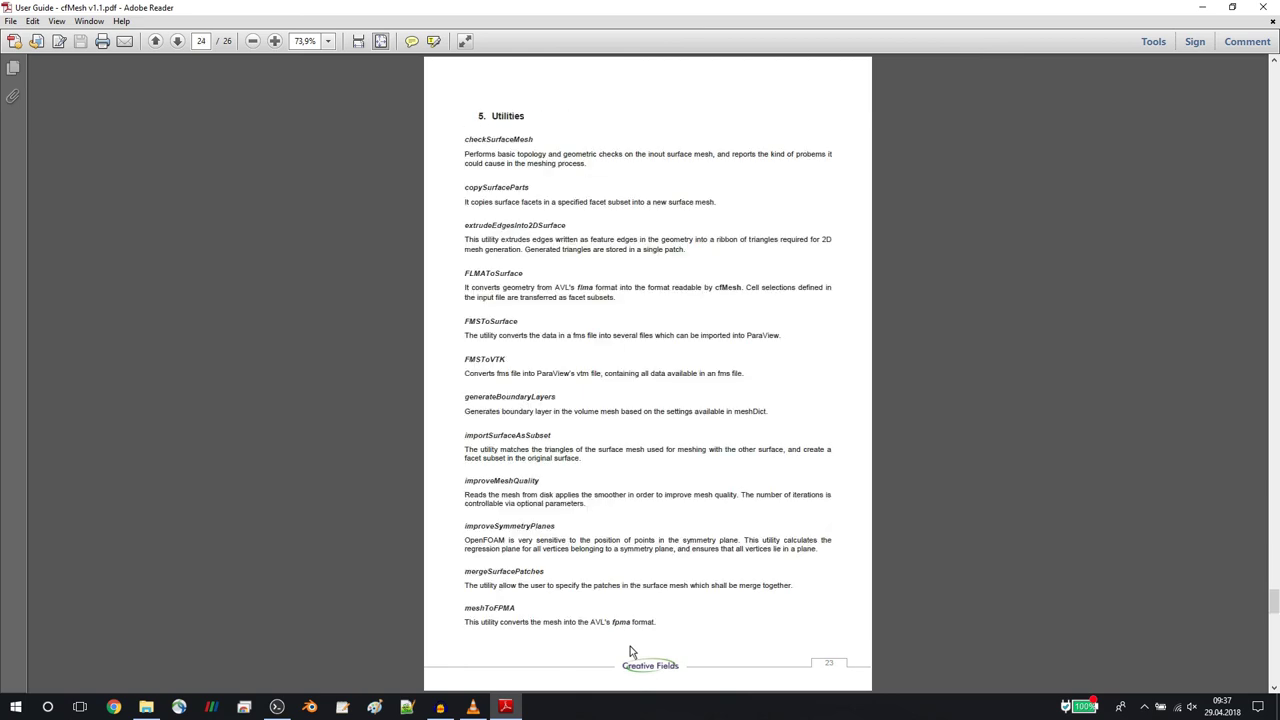